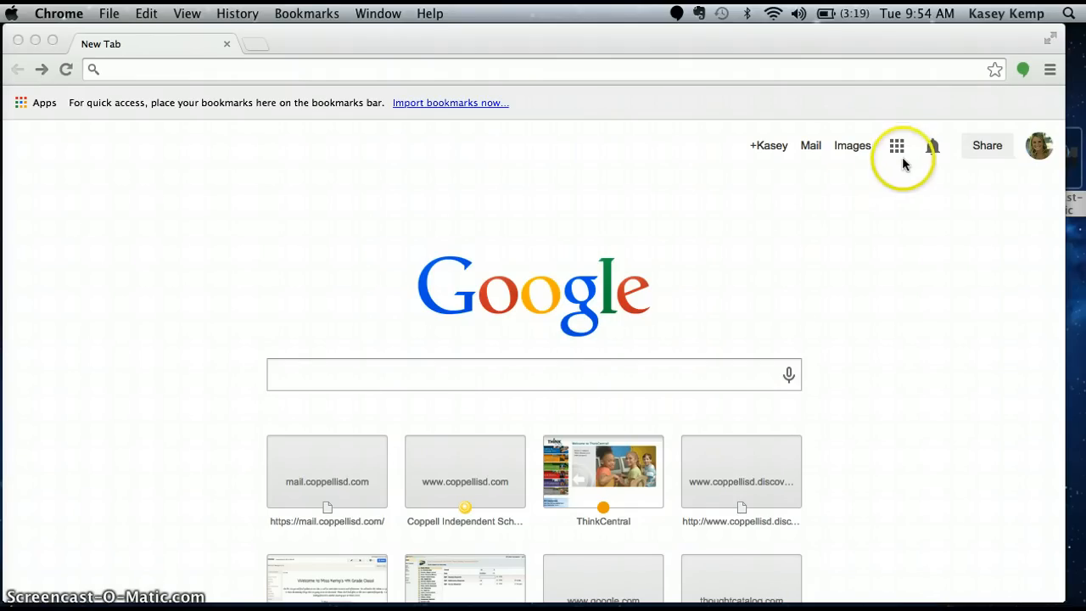
# Open Google Sites from the apps launcher and start creating a new site
pyautogui.click(898, 150)
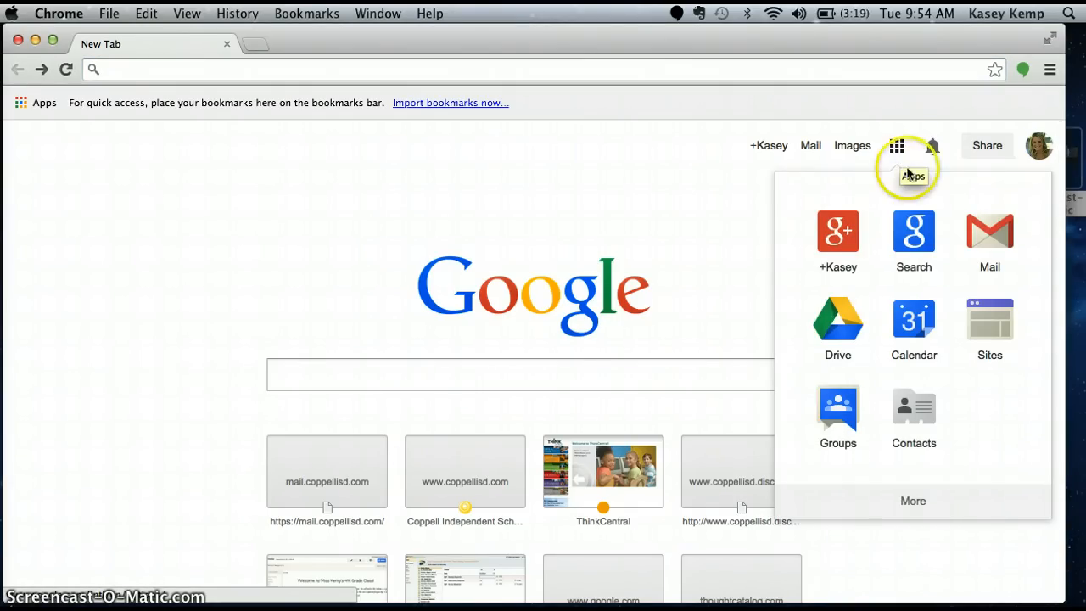
pyautogui.click(990, 334)
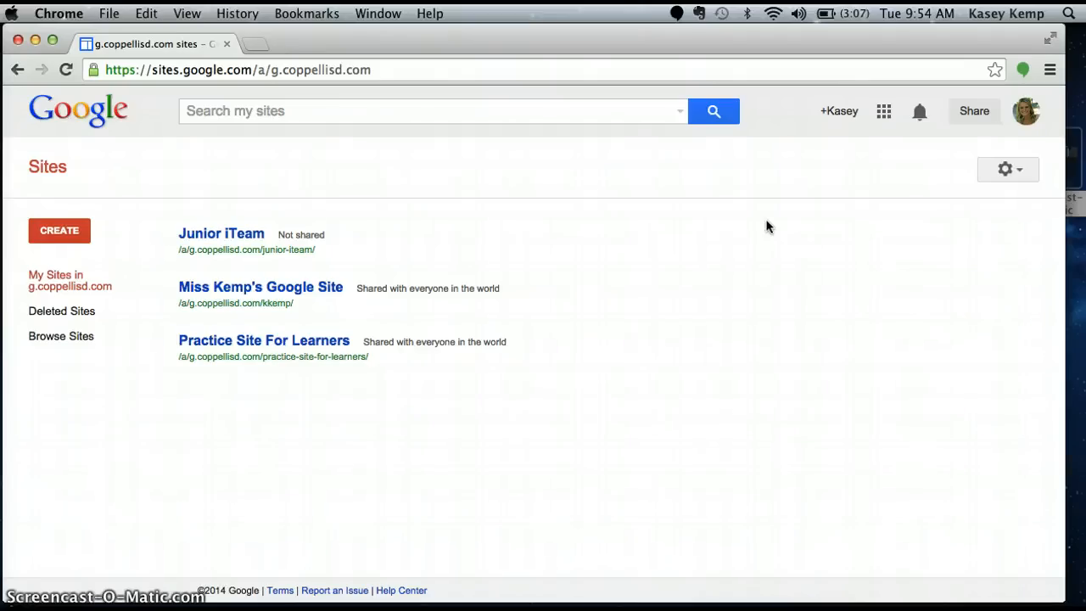
pyautogui.click(54, 227)
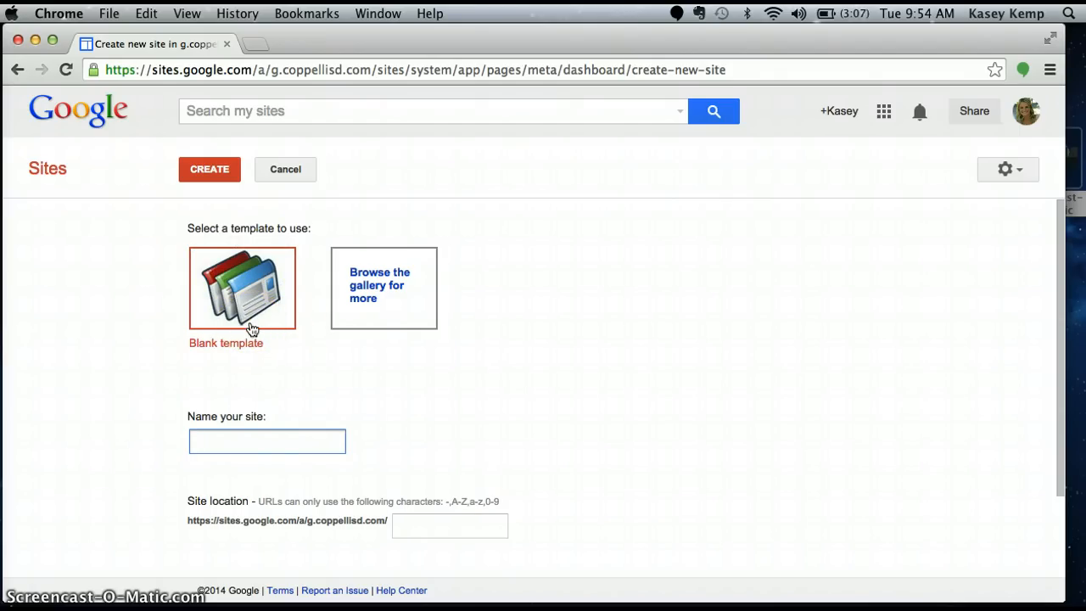
# Name the site Miss Kemp's Google Site (4th and 5th Grade)
pyautogui.click(252, 448)
pyautogui.write('Miss Kemp')
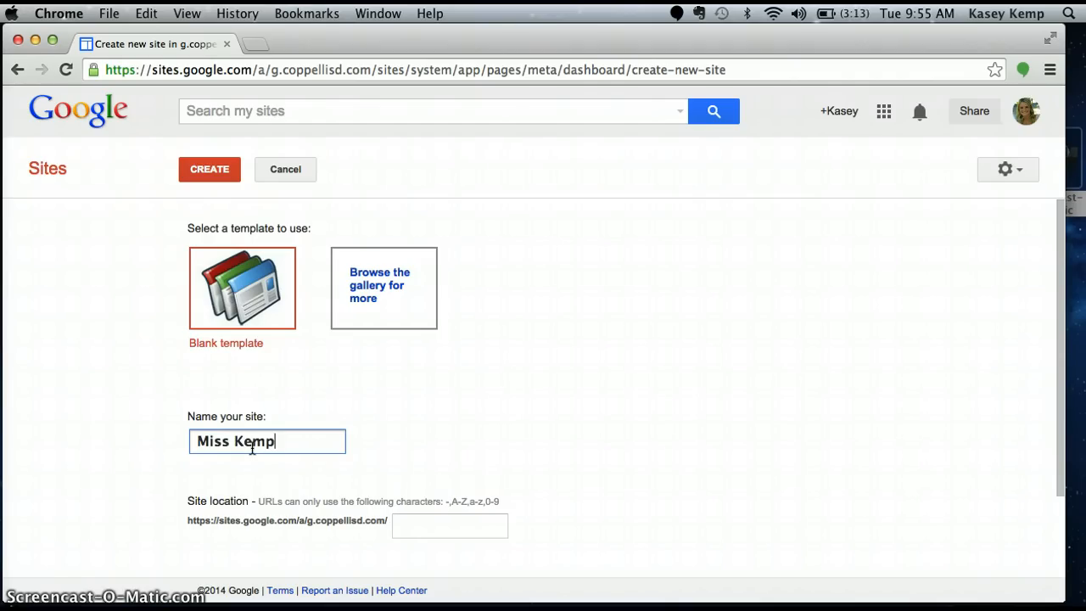
pyautogui.write("'s Google Si")
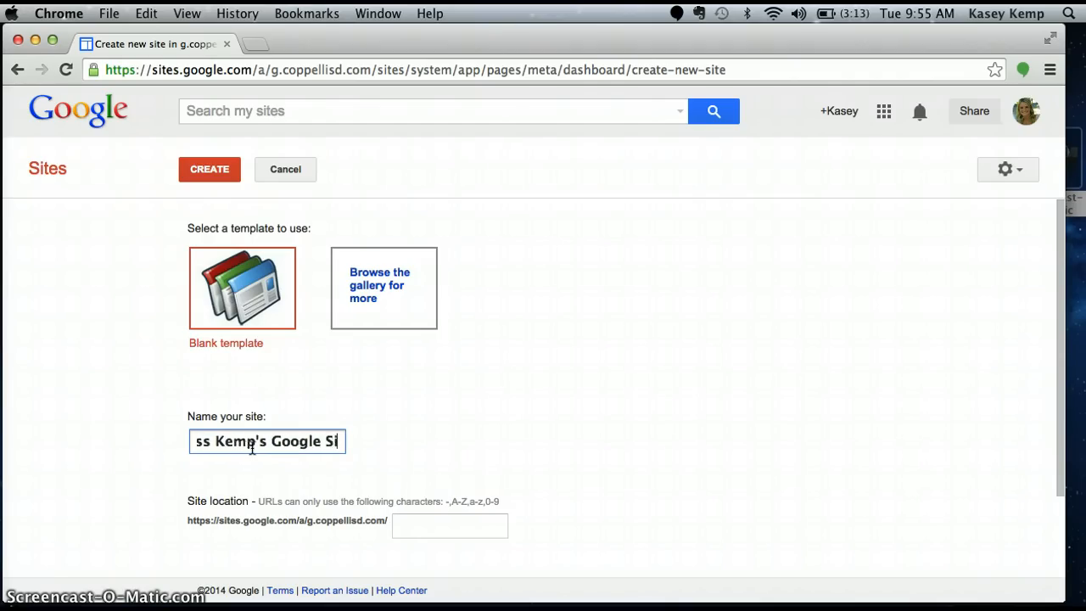
pyautogui.write('te (')
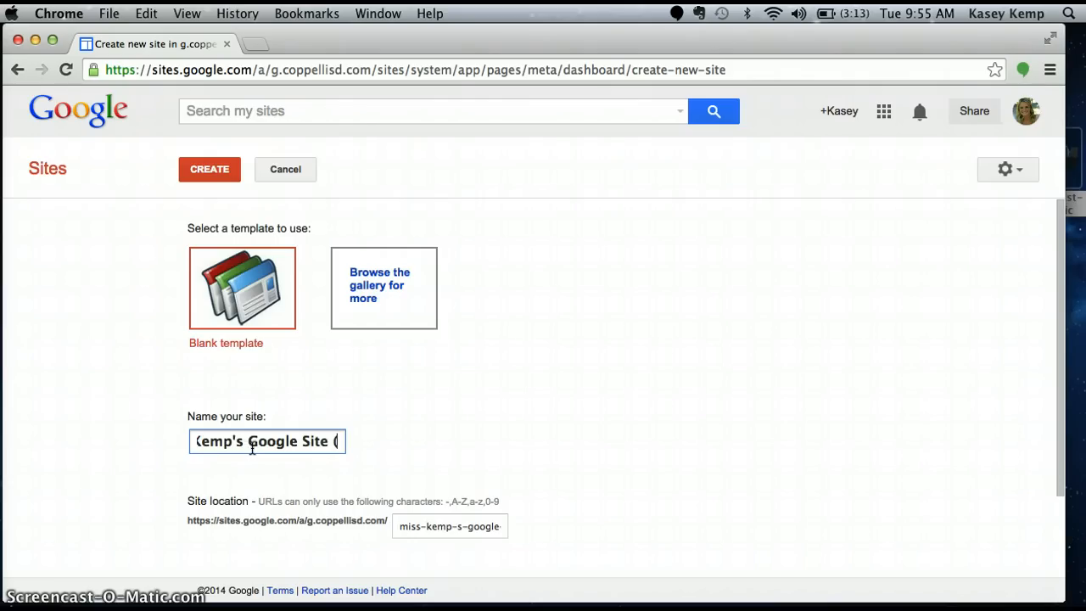
pyautogui.write('4th an')
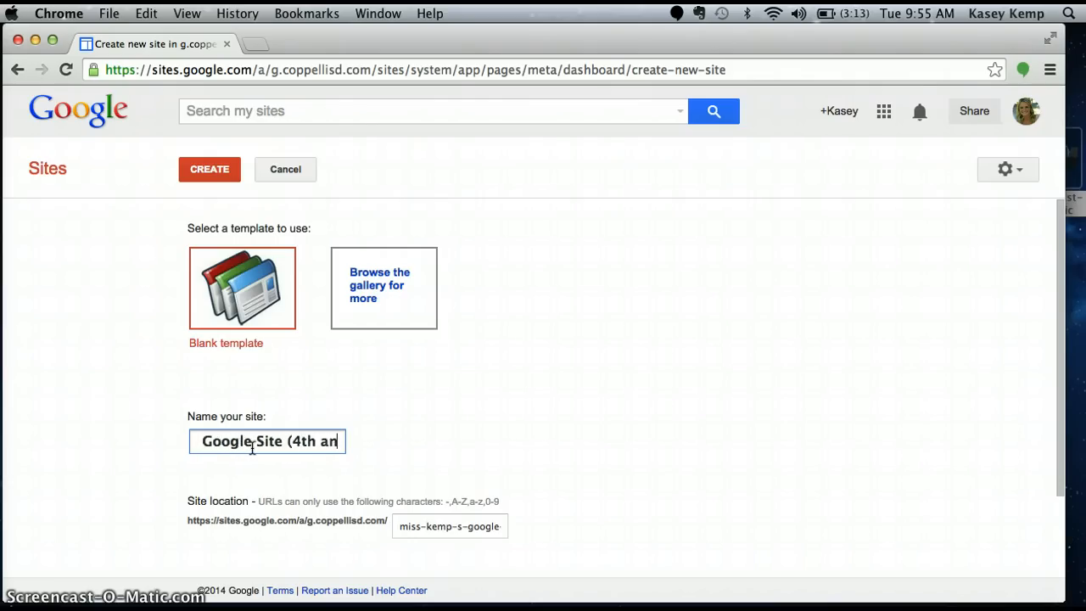
pyautogui.write('d 5th Grade)')
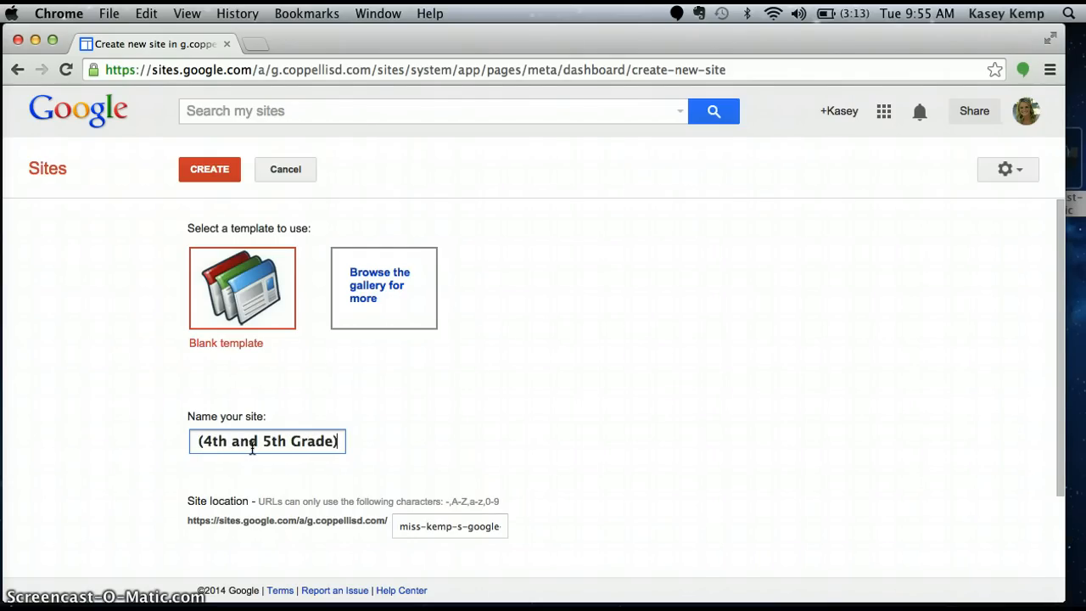
pyautogui.click(295, 417)
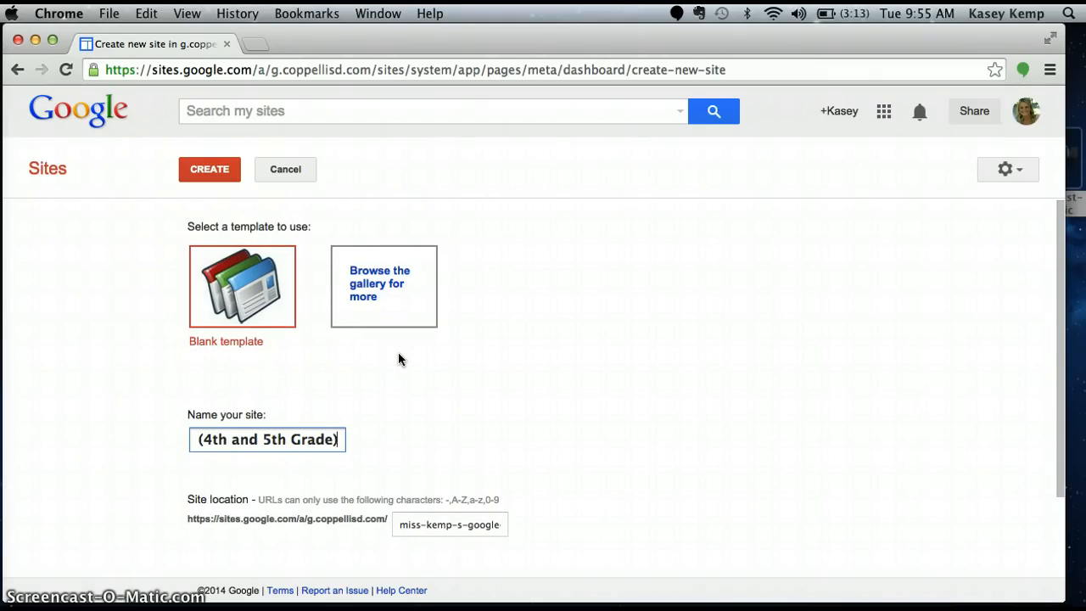
# Expand the theme options and choose the Treehouse theme
pyautogui.scroll(-2, 399, 352)
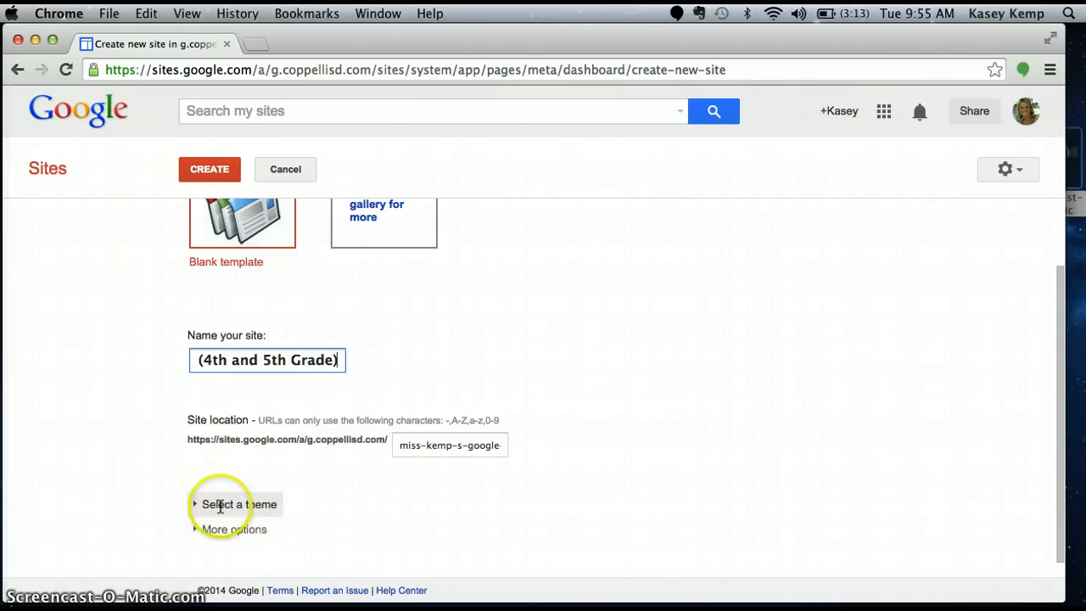
pyautogui.click(194, 507)
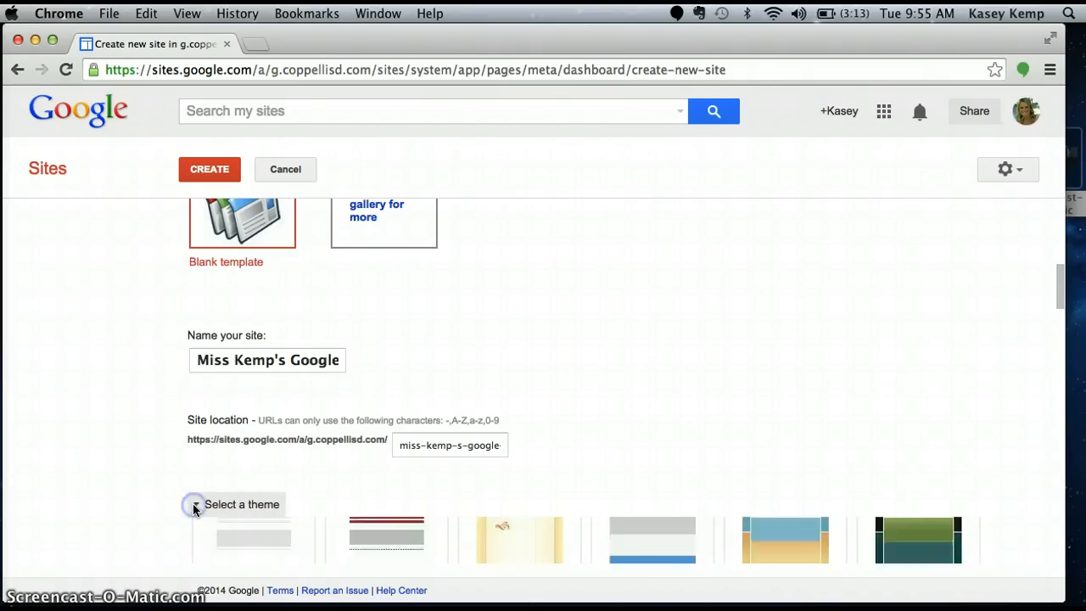
pyautogui.scroll(-10, 193, 506)
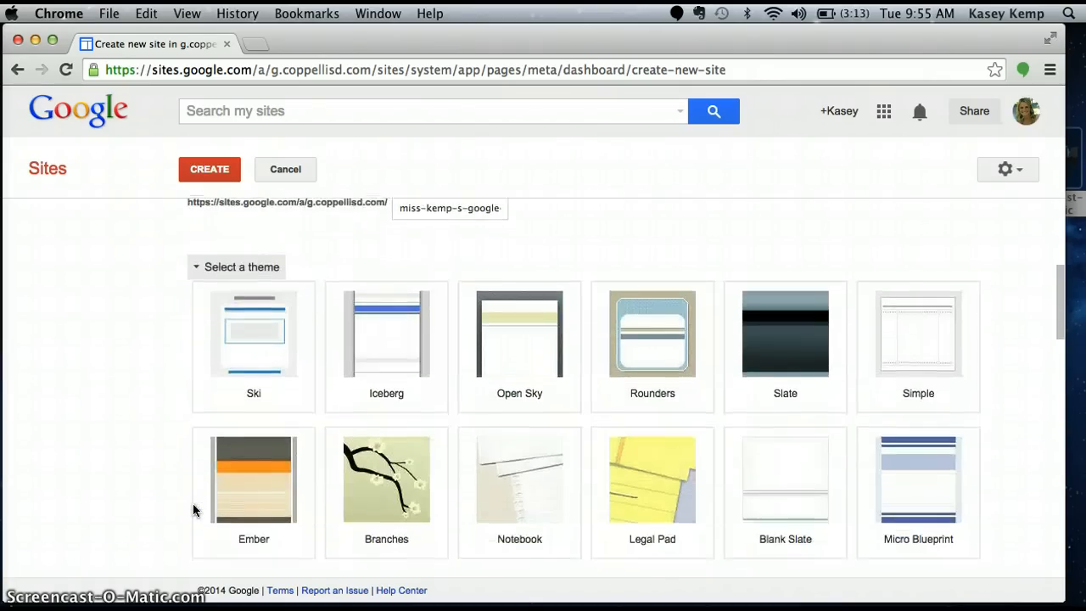
pyautogui.scroll(-3, 193, 503)
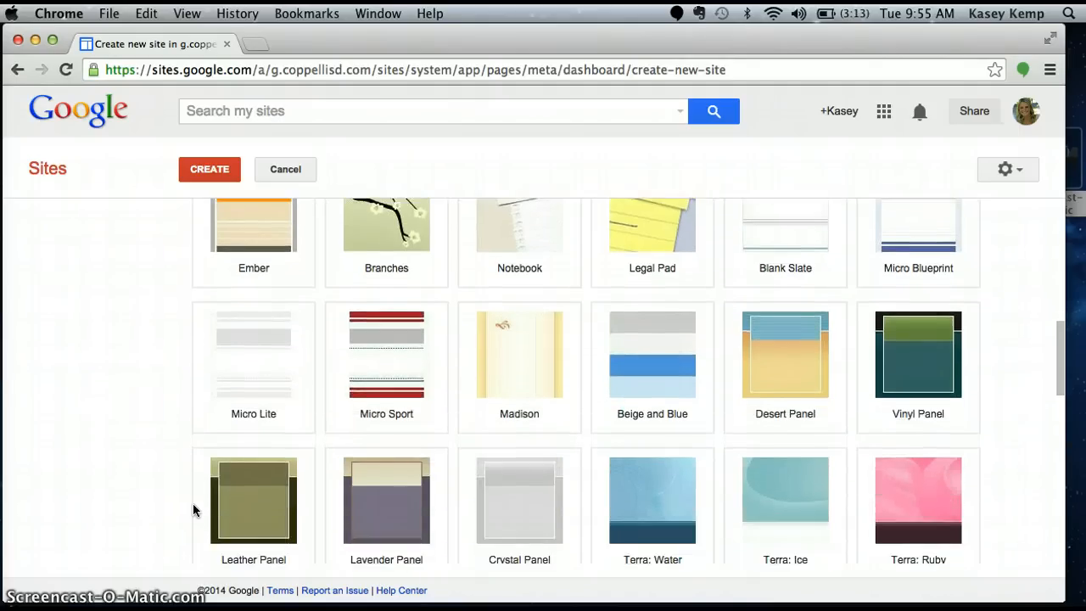
pyautogui.scroll(-4, 179, 390)
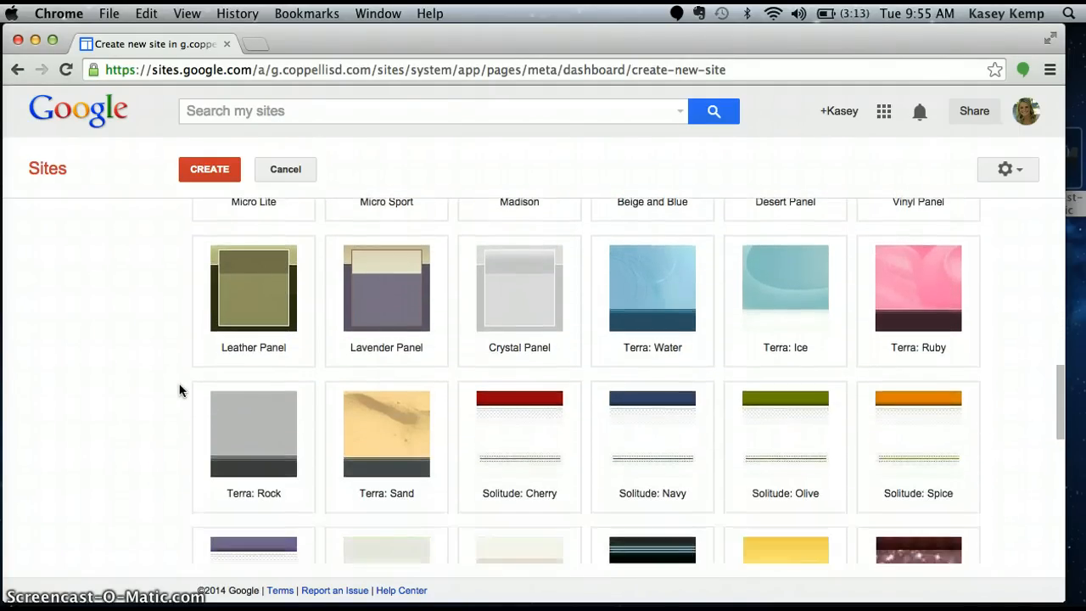
pyautogui.scroll(-6, 179, 391)
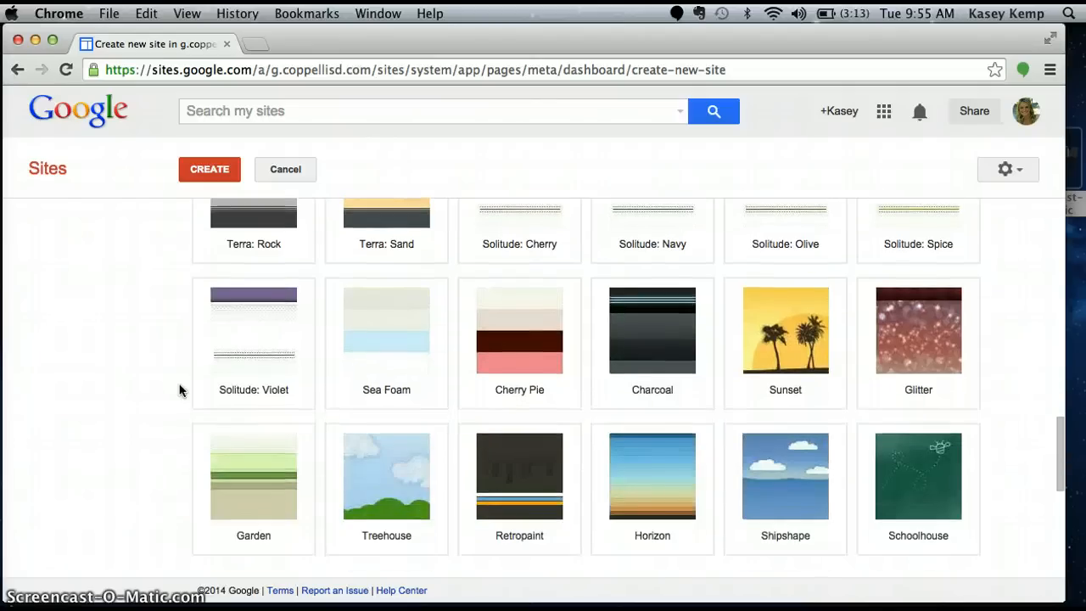
pyautogui.click(377, 491)
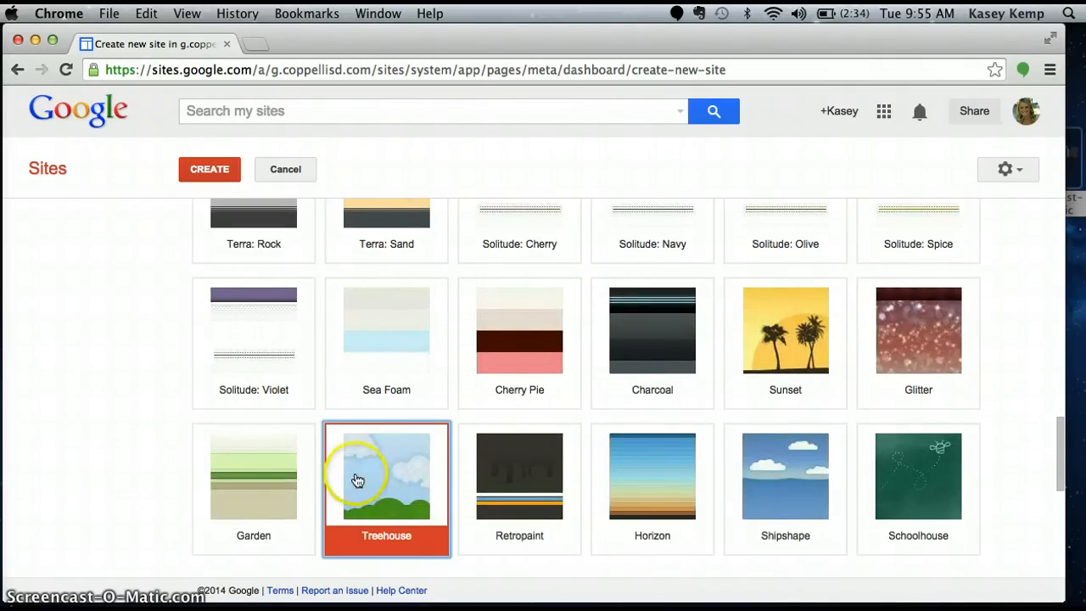
# Create the site
pyautogui.scroll(-7, 119, 375)
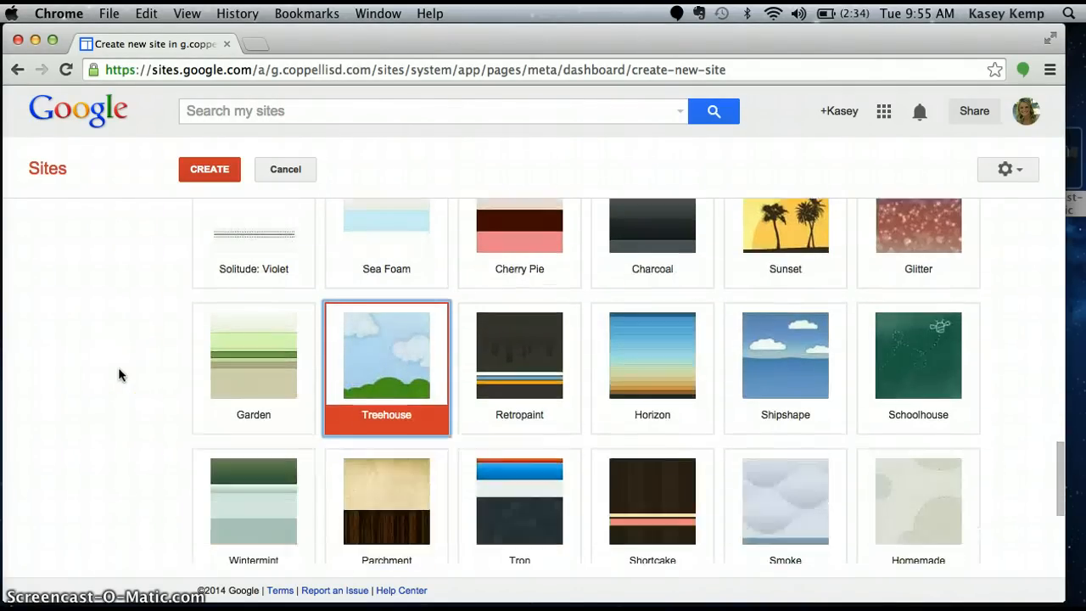
pyautogui.scroll(-1, 119, 375)
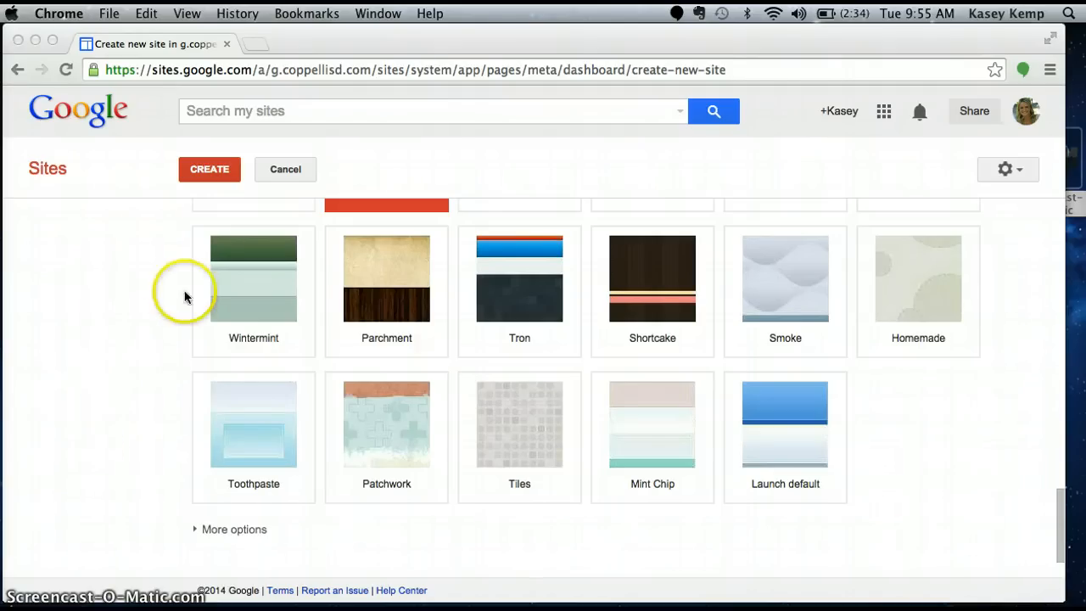
pyautogui.click(209, 172)
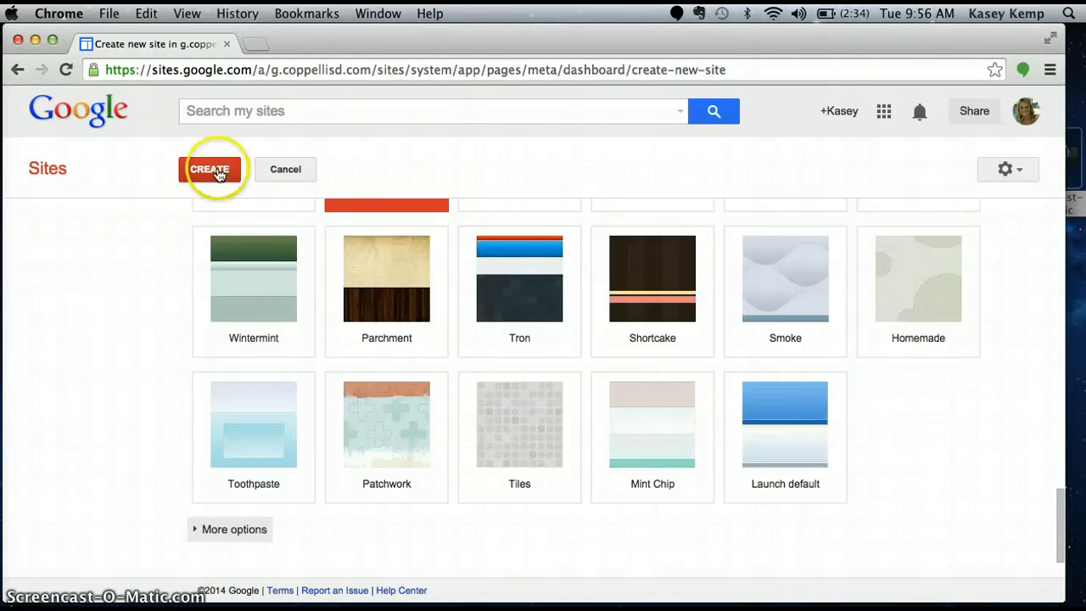
pyautogui.click(213, 172)
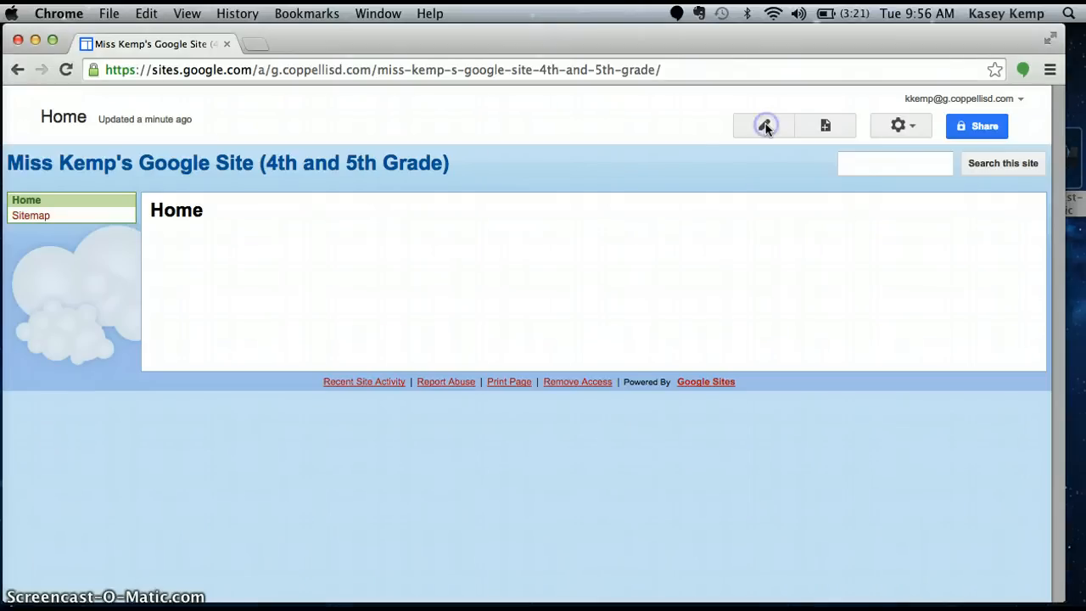
# Edit the Home page and set the whole welcome paragraph to 16 pt Trebuchet
pyautogui.click(767, 128)
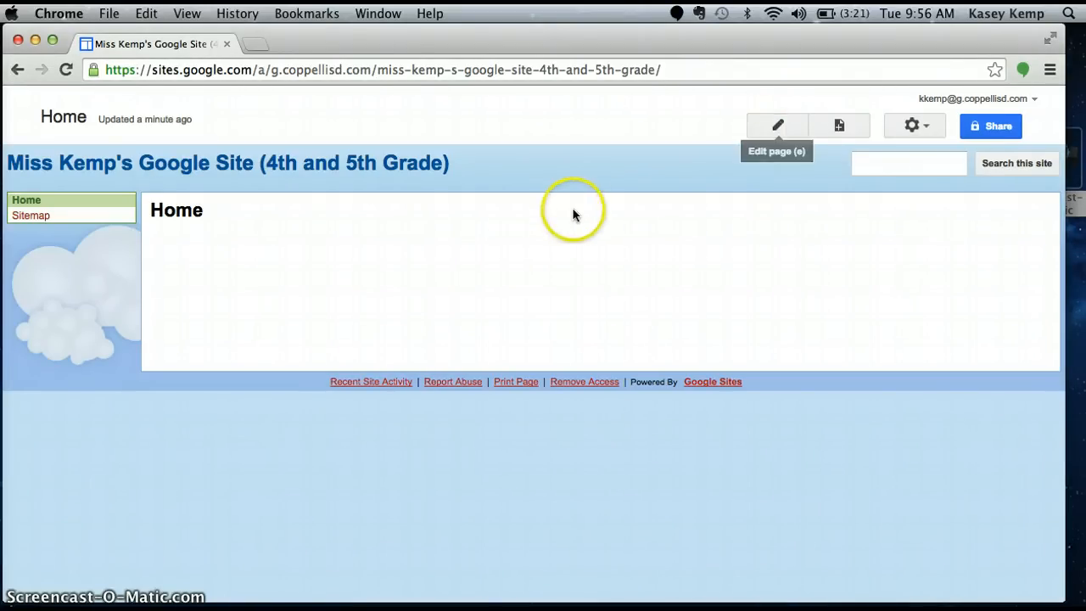
pyautogui.click(778, 125)
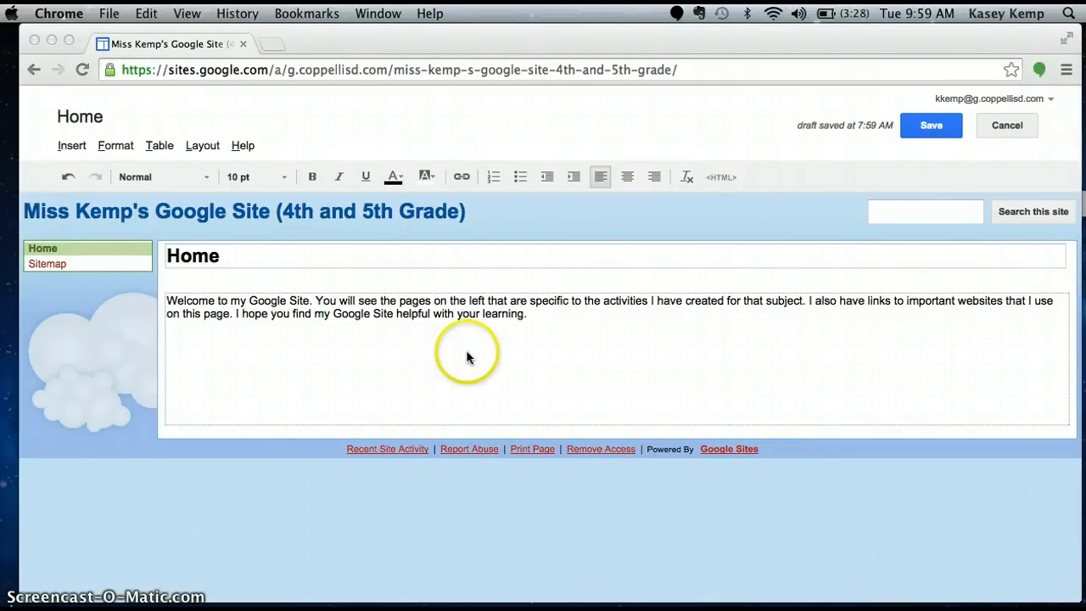
pyautogui.click(532, 315)
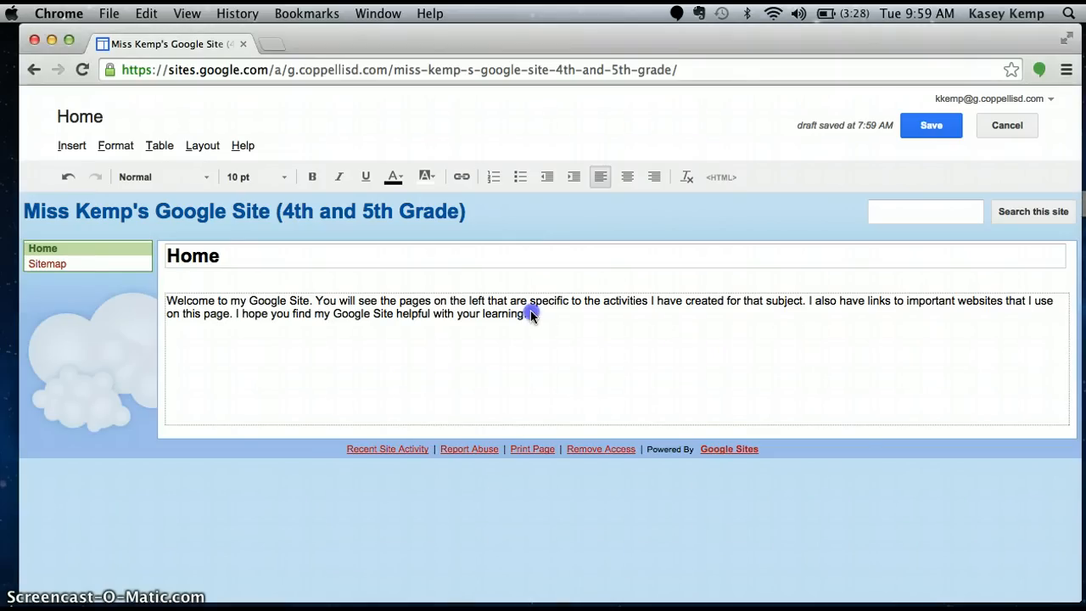
pyautogui.moveTo(518, 317); pyautogui.dragTo(166, 300)
pyautogui.click(283, 176)
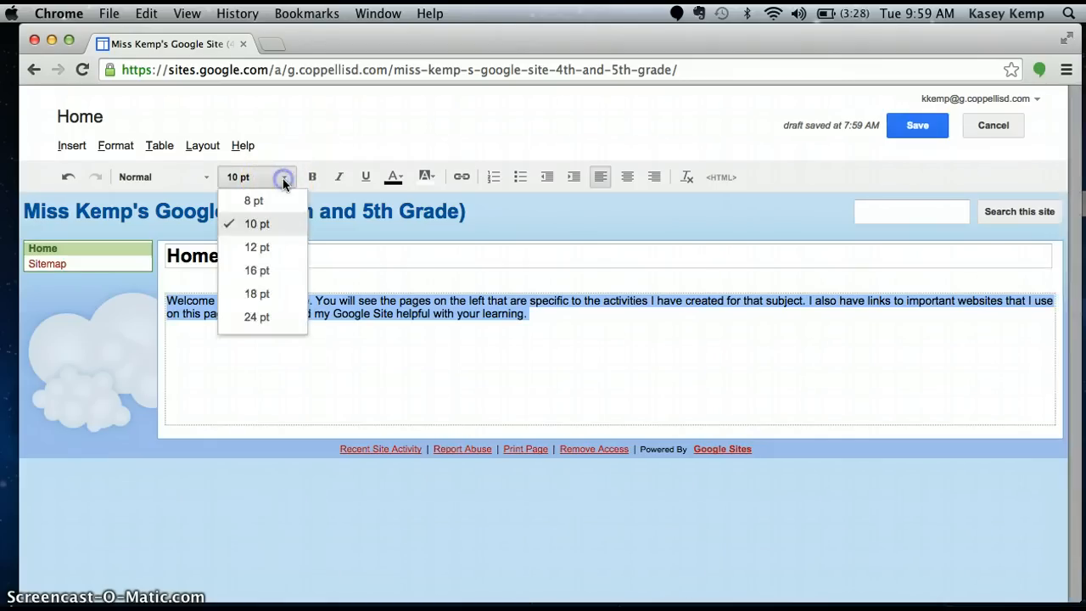
pyautogui.click(282, 272)
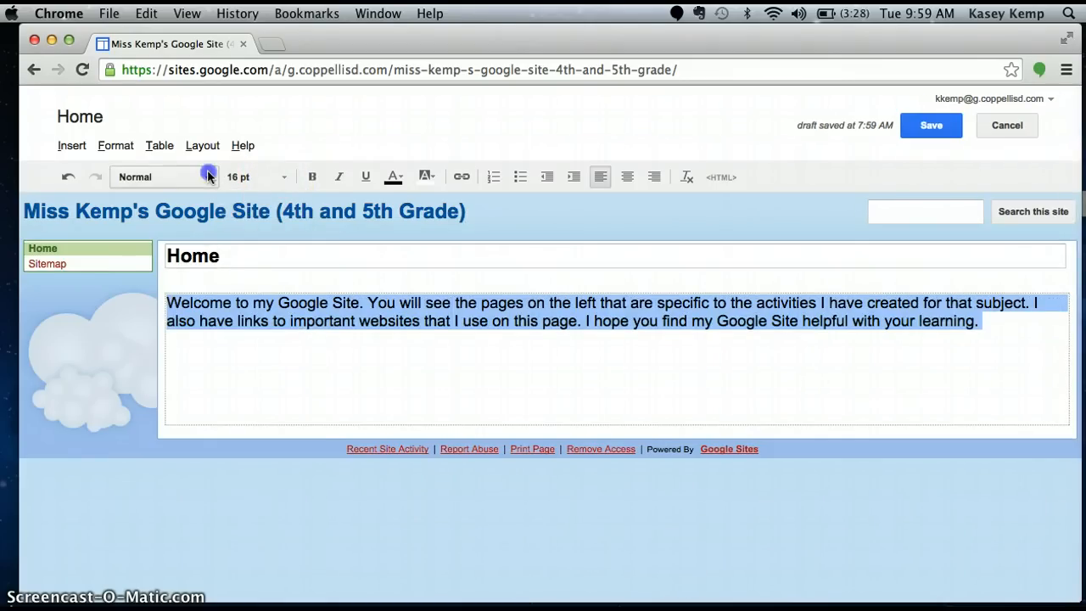
pyautogui.click(206, 177)
pyautogui.click(201, 295)
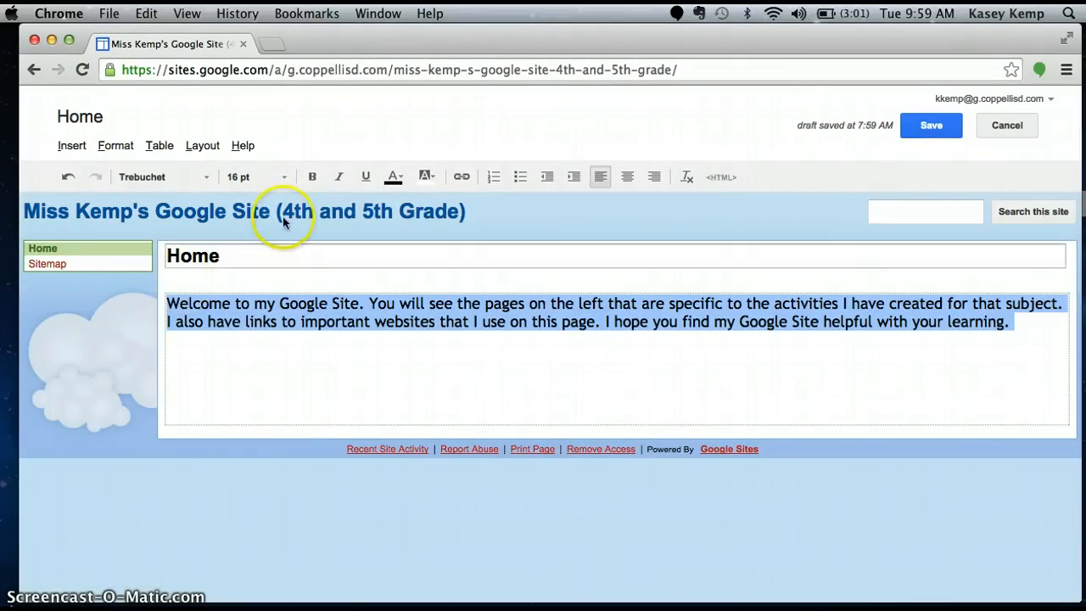
# Colour the welcome paragraph's text magenta
pyautogui.click(394, 176)
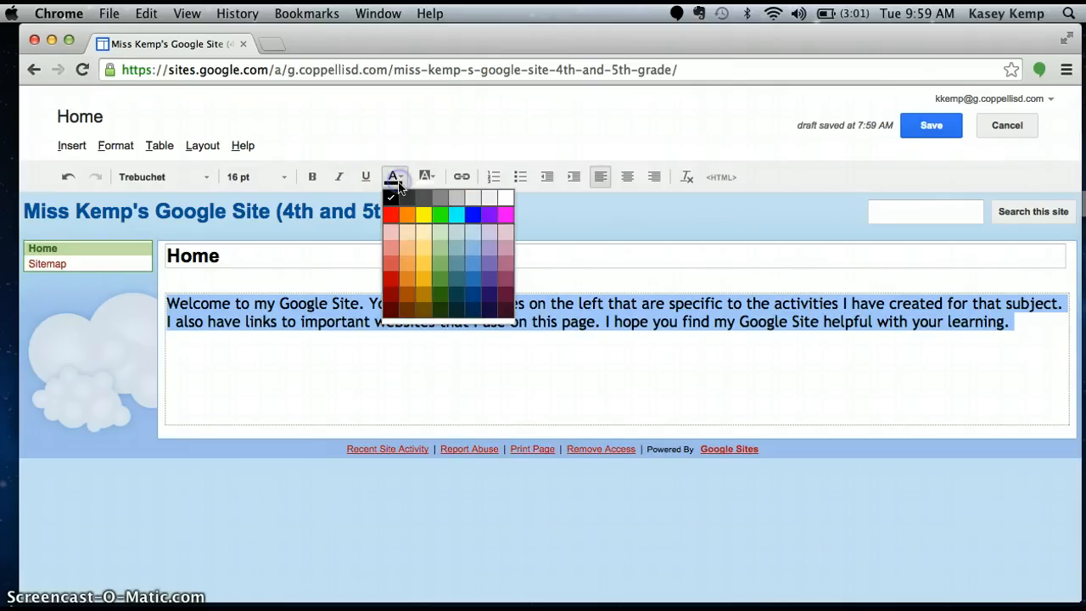
pyautogui.click(507, 215)
pyautogui.click(439, 373)
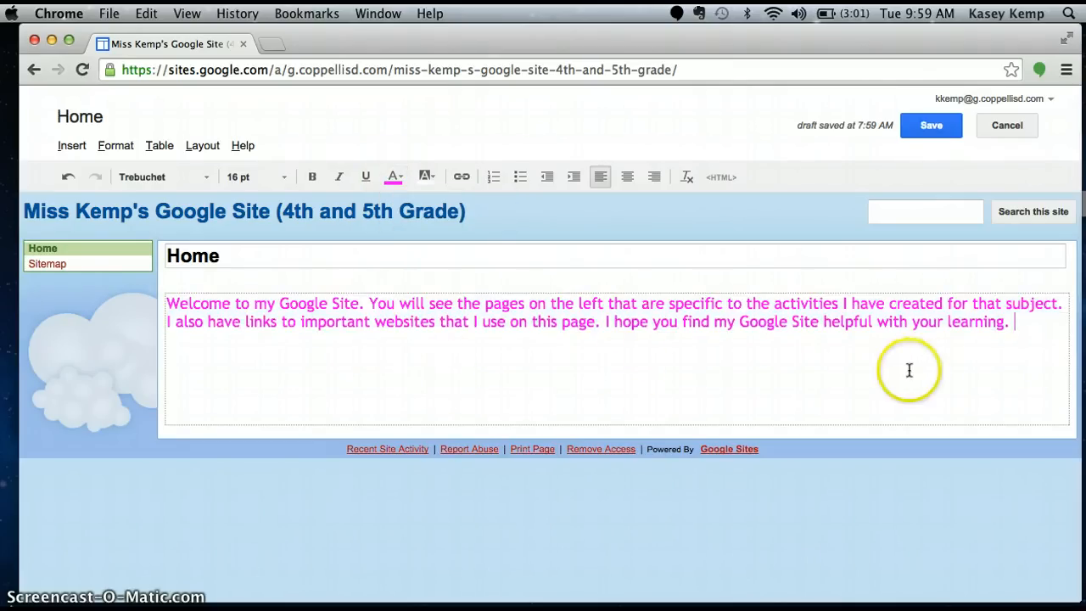
# Reselect the whole welcome paragraph and recolour its text black
pyautogui.click(1023, 332)
pyautogui.moveTo(1023, 332); pyautogui.dragTo(446, 295)
pyautogui.click(880, 376)
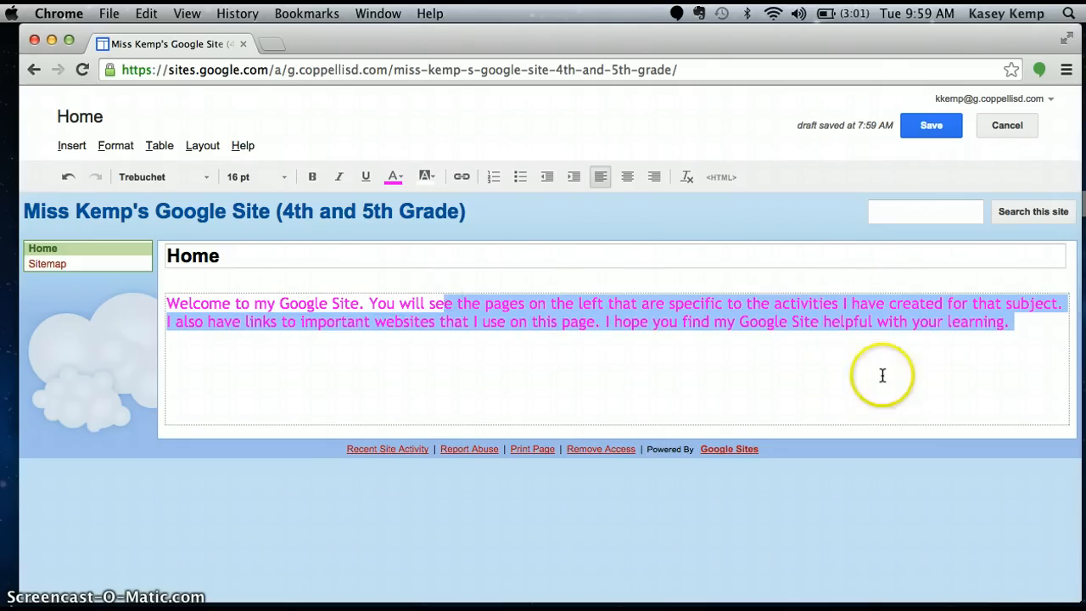
pyautogui.moveTo(1001, 340); pyautogui.dragTo(139, 286)
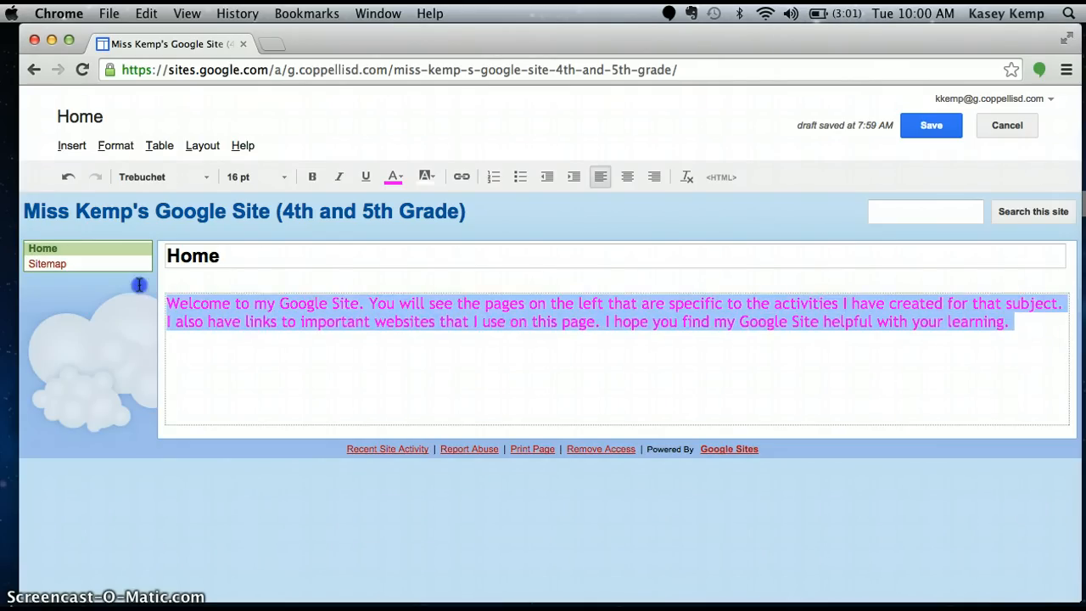
pyautogui.click(396, 179)
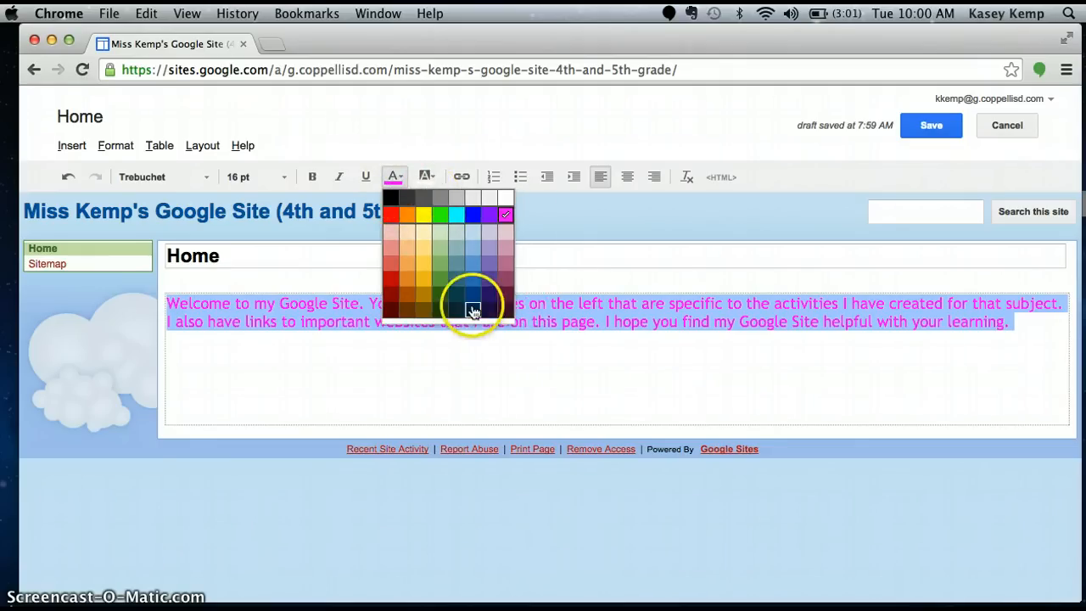
pyautogui.click(481, 309)
pyautogui.click(226, 424)
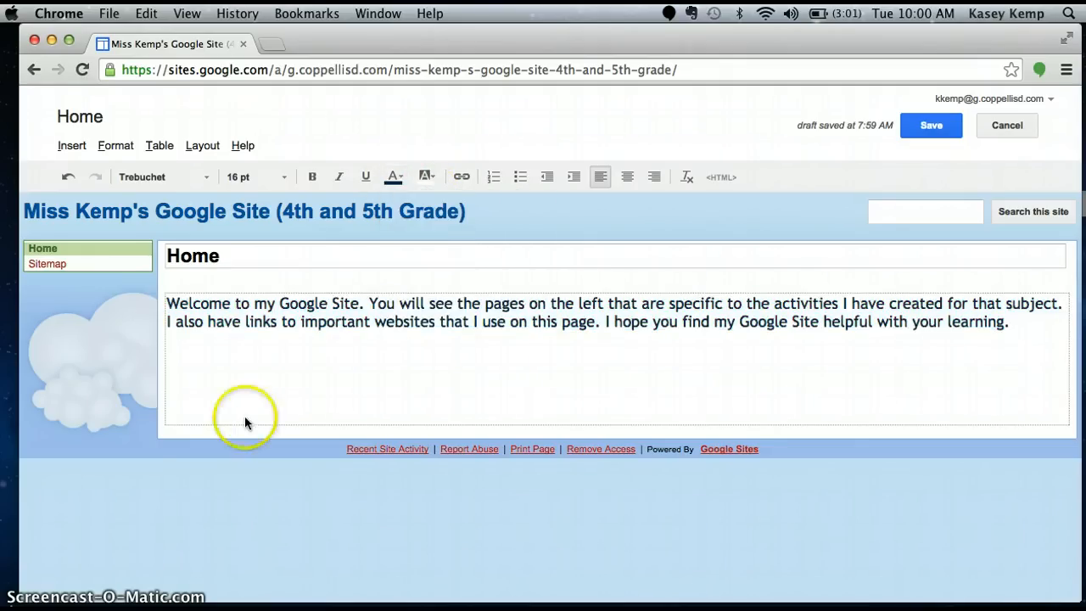
# Highlight the word "learning." at the end of the paragraph in orange
pyautogui.click(1008, 323)
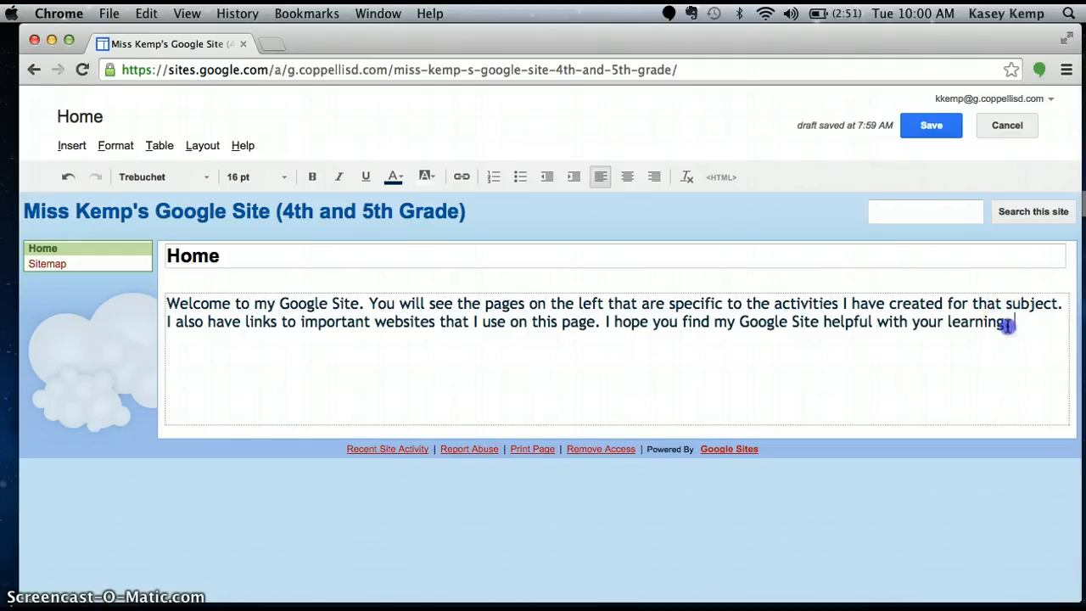
pyautogui.moveTo(1007, 323); pyautogui.dragTo(952, 321)
pyautogui.click(557, 187)
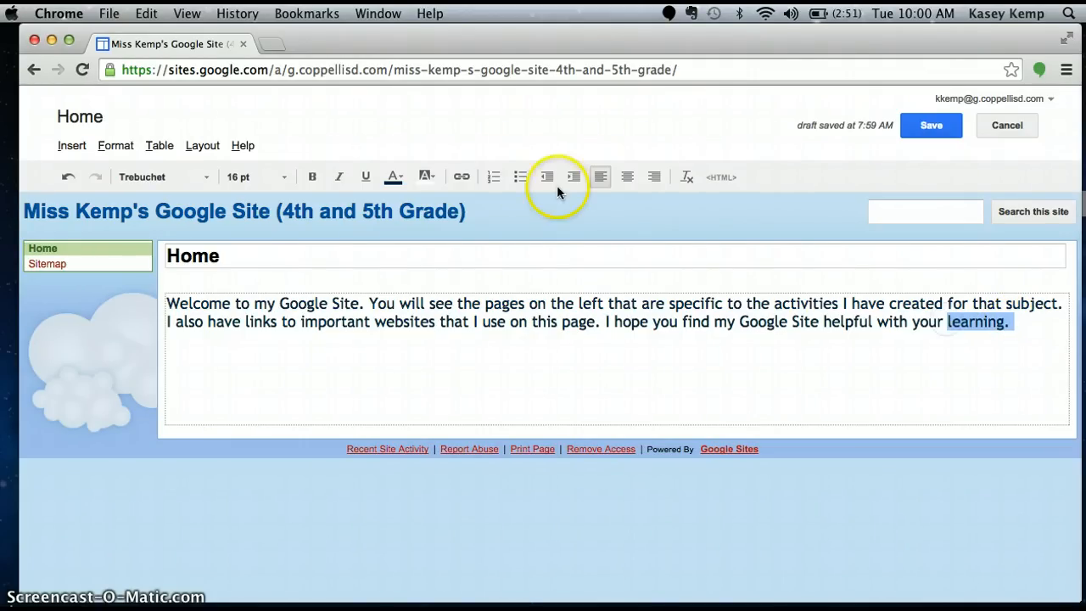
pyautogui.click(433, 174)
pyautogui.click(447, 212)
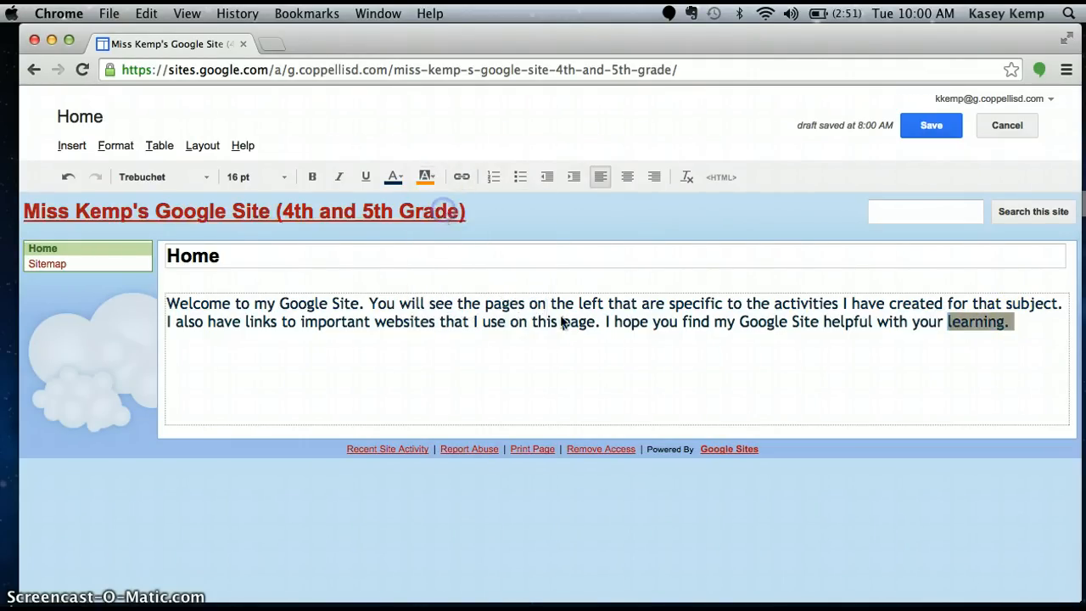
# Remove the orange highlight from the word "learning." at the end of the welcome paragraph
pyautogui.click(1014, 327)
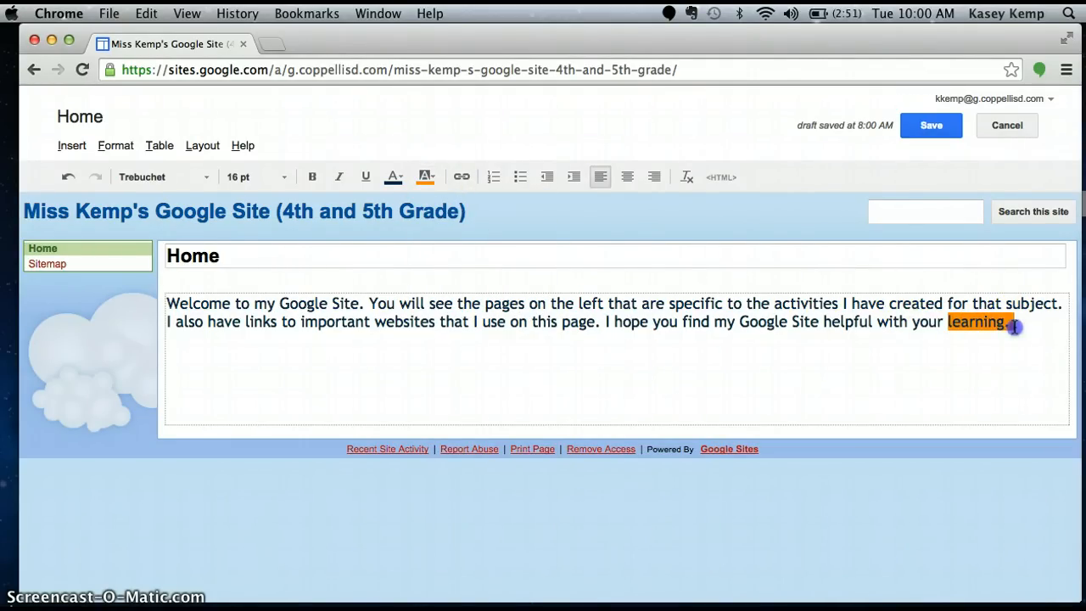
pyautogui.moveTo(1014, 327); pyautogui.dragTo(966, 322)
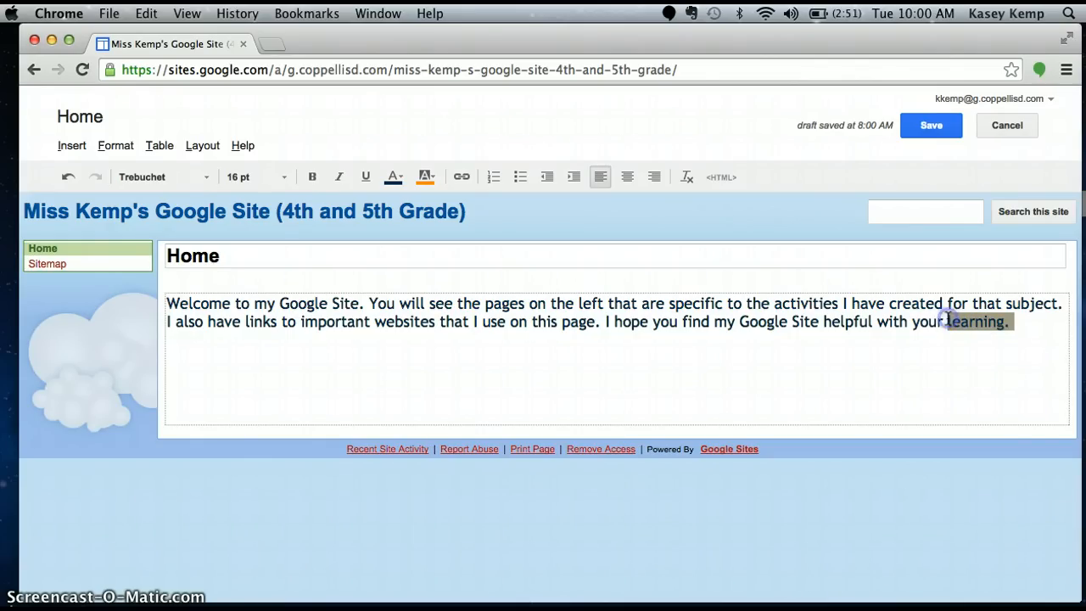
pyautogui.click(433, 174)
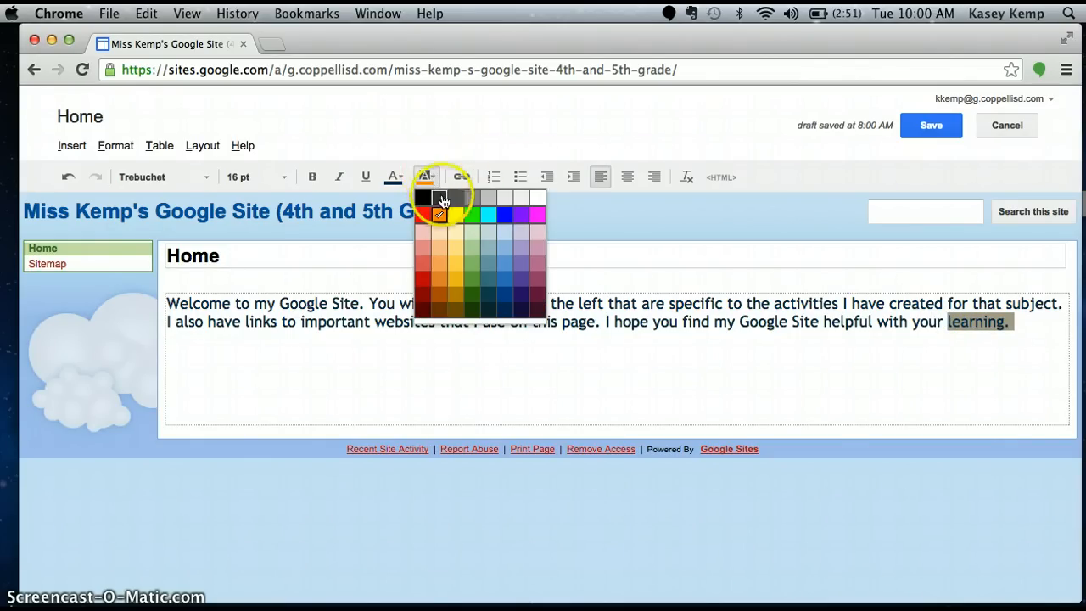
pyautogui.click(537, 200)
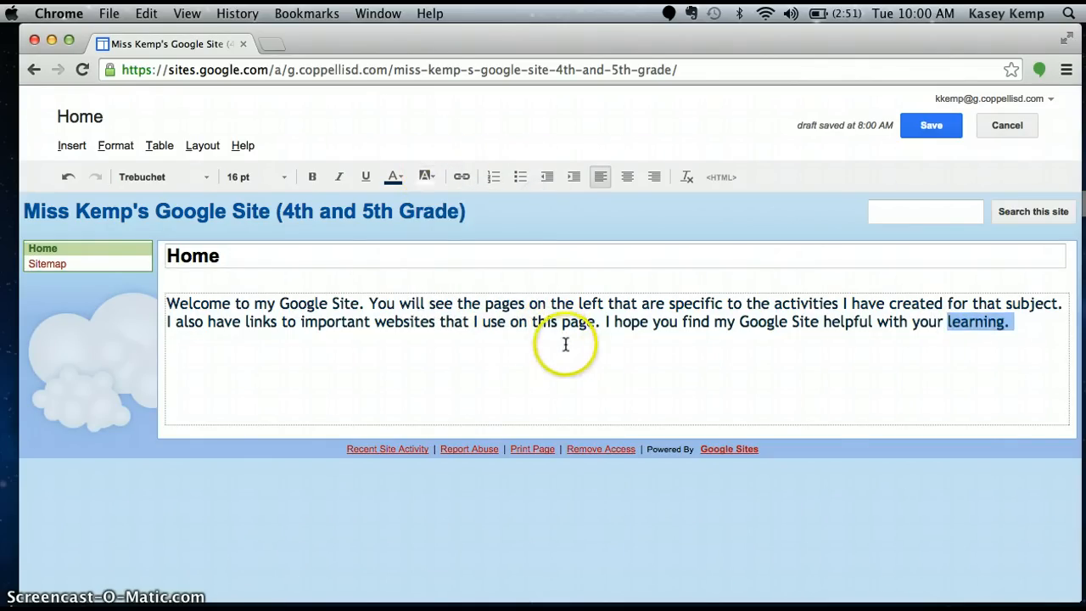
pyautogui.click(565, 343)
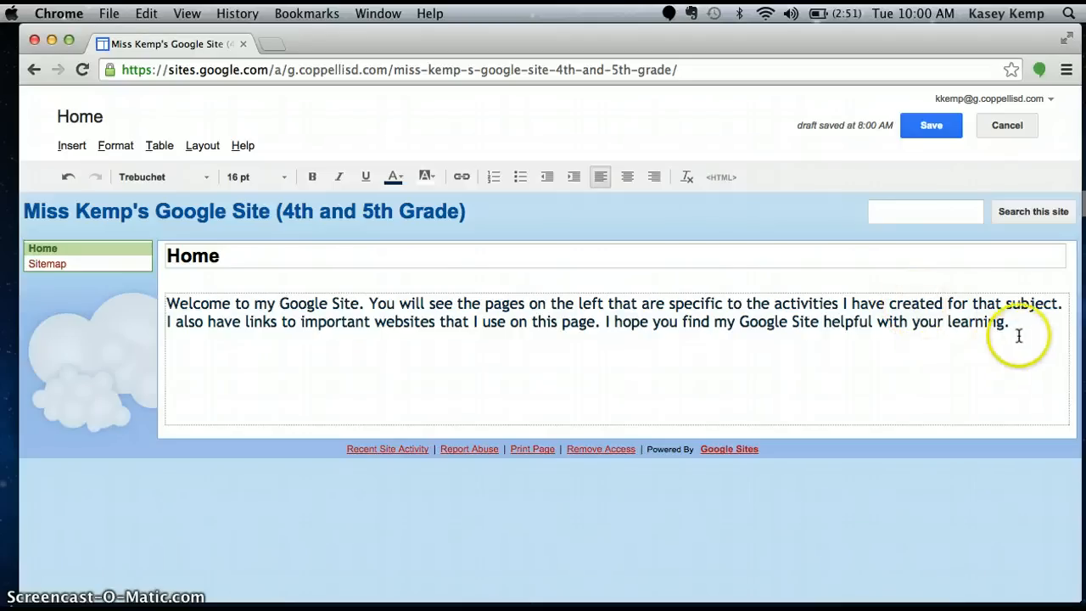
# Centre the welcome paragraph and add the heading "Important Websites:" on a new line beneath it
pyautogui.moveTo(957, 331); pyautogui.dragTo(415, 281)
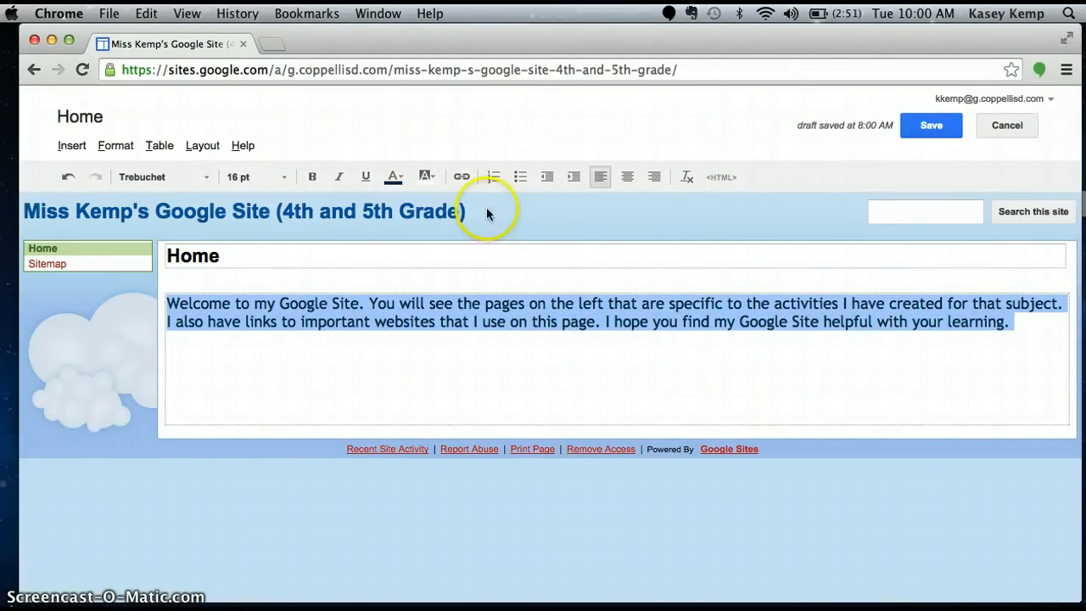
pyautogui.click(629, 180)
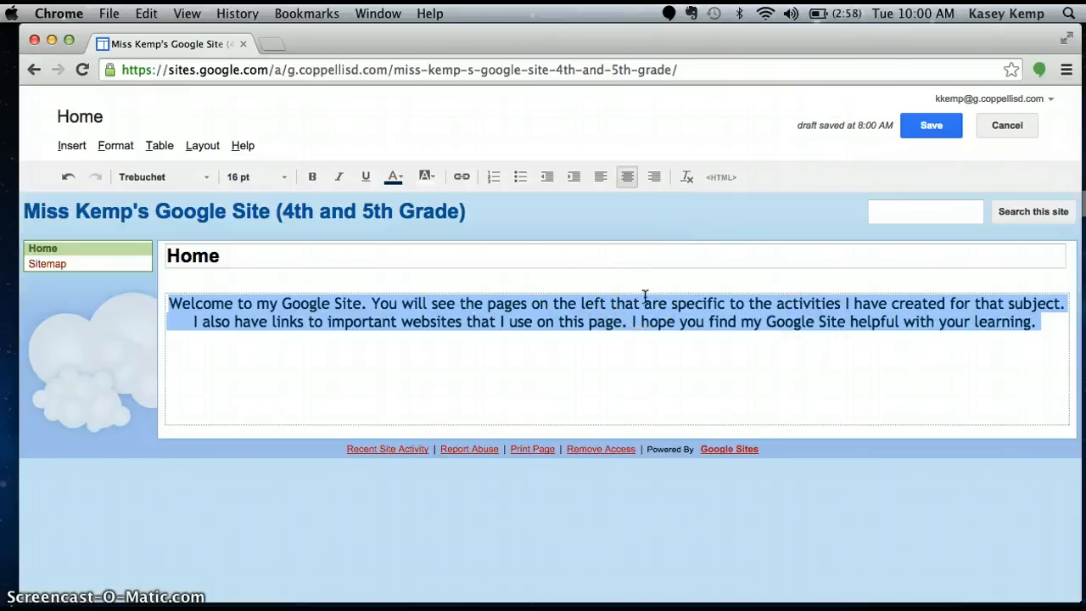
pyautogui.click(1050, 326)
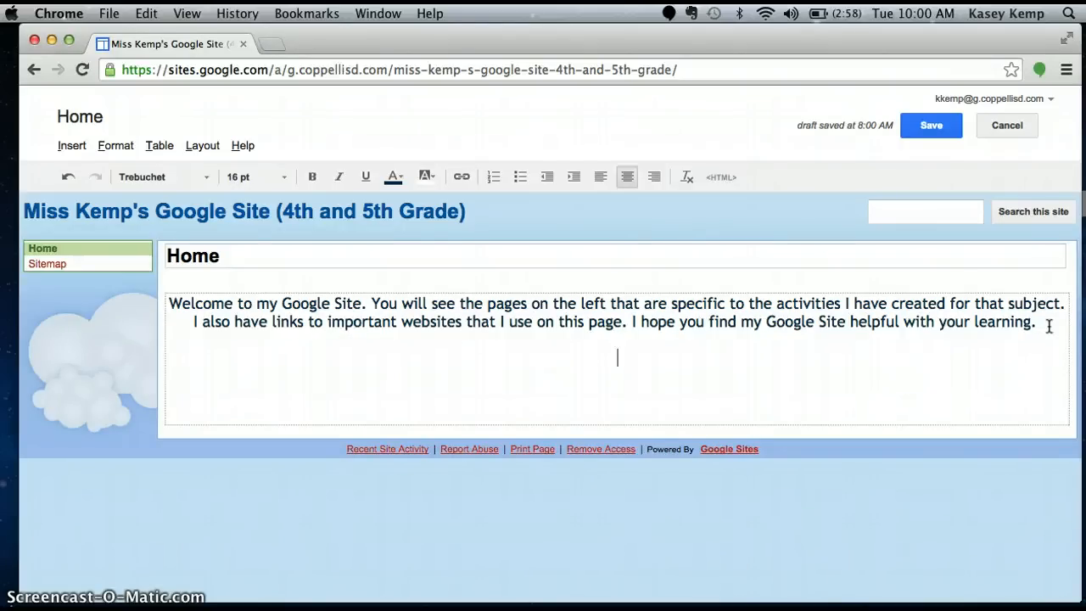
pyautogui.write('ortant Webste')
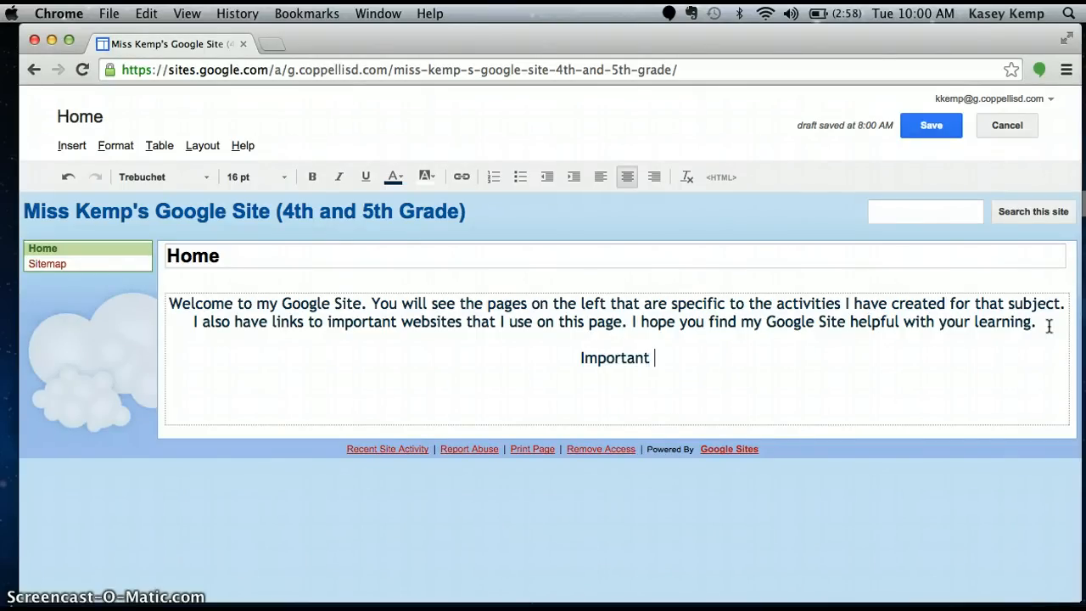
pyautogui.press('BackSpace')
pyautogui.press('BackSpace')
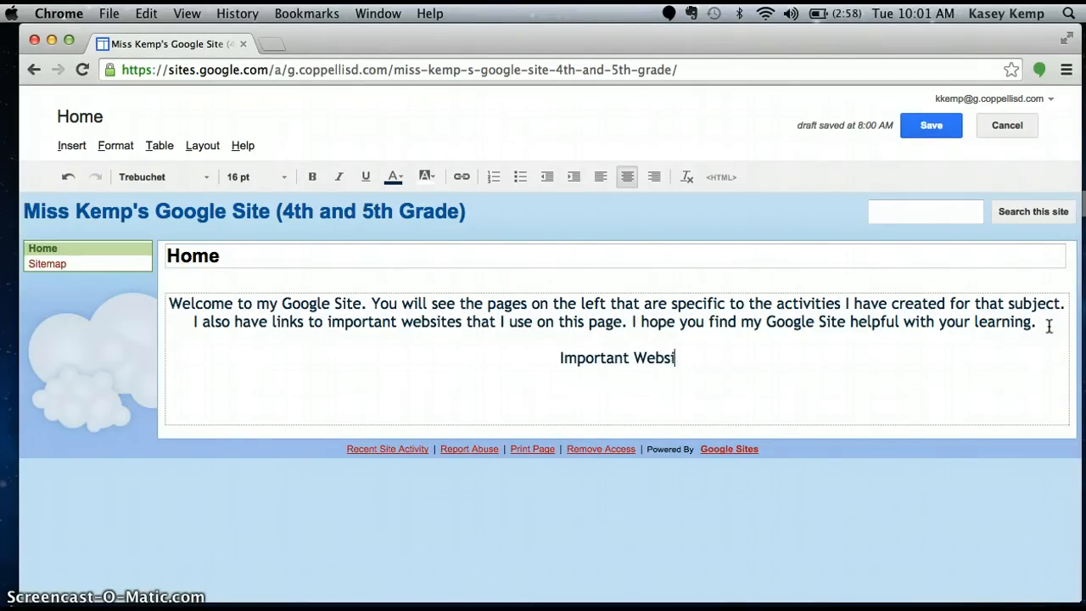
pyautogui.write('ites:')
pyautogui.click(820, 341)
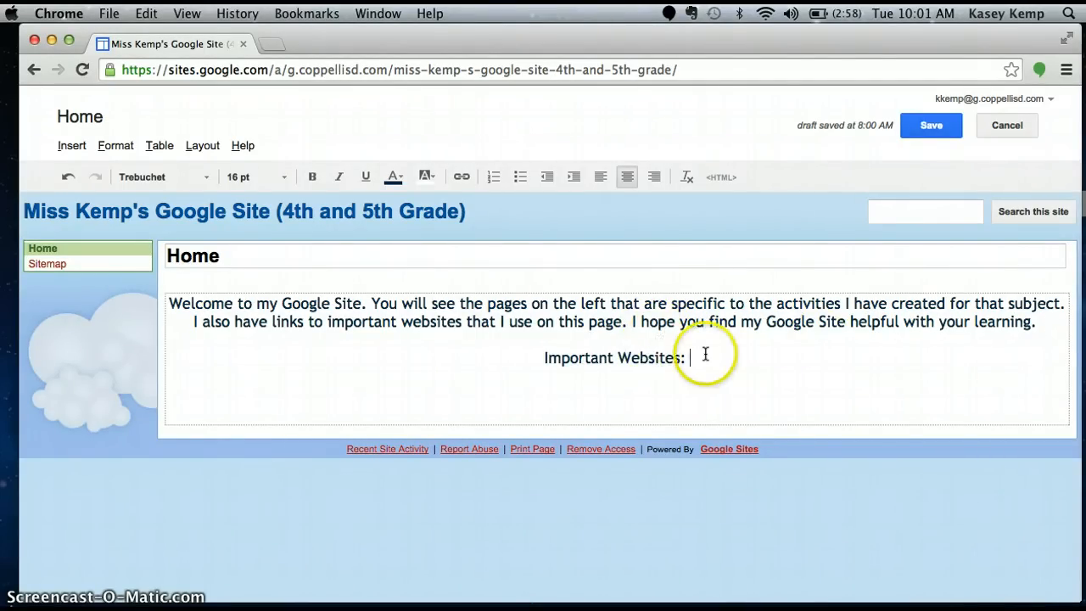
# Underline the "Important Websites:" heading and set it to 18 pt
pyautogui.moveTo(701, 359); pyautogui.dragTo(533, 357)
pyautogui.click(361, 176)
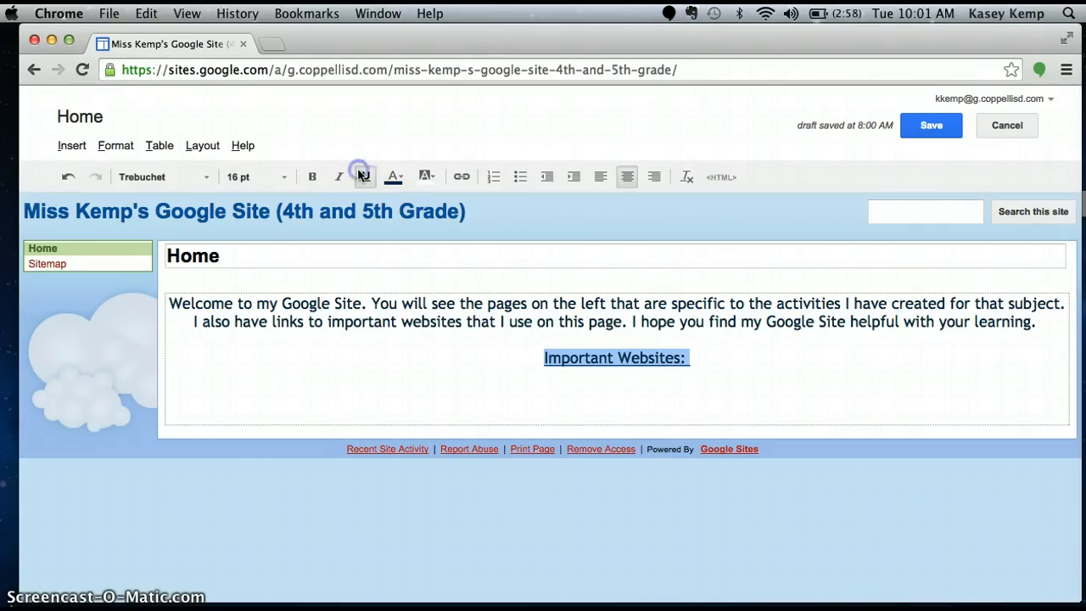
pyautogui.click(280, 177)
pyautogui.click(279, 304)
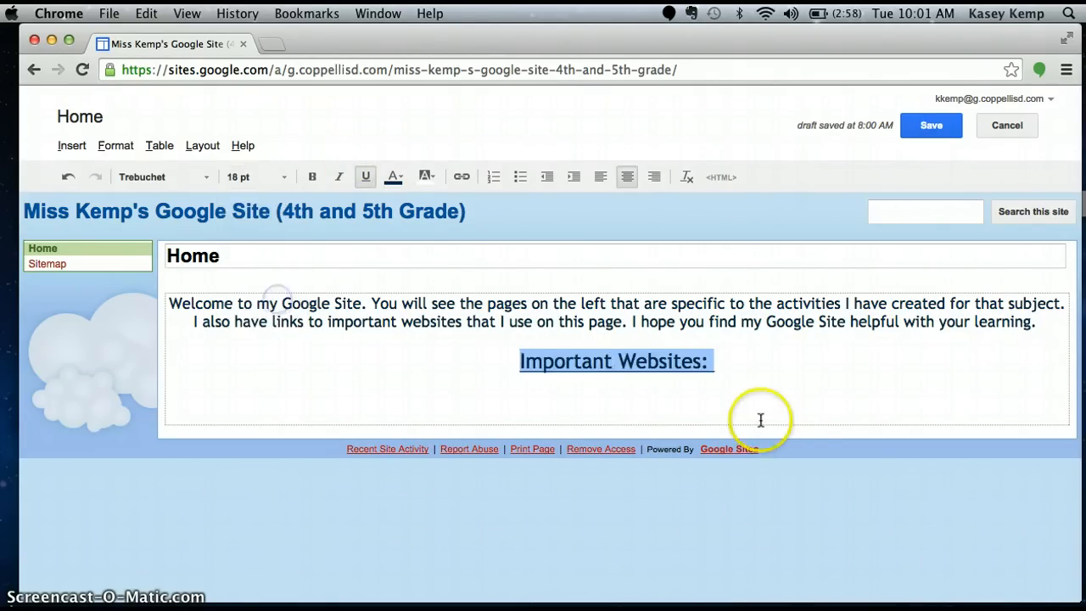
pyautogui.click(763, 367)
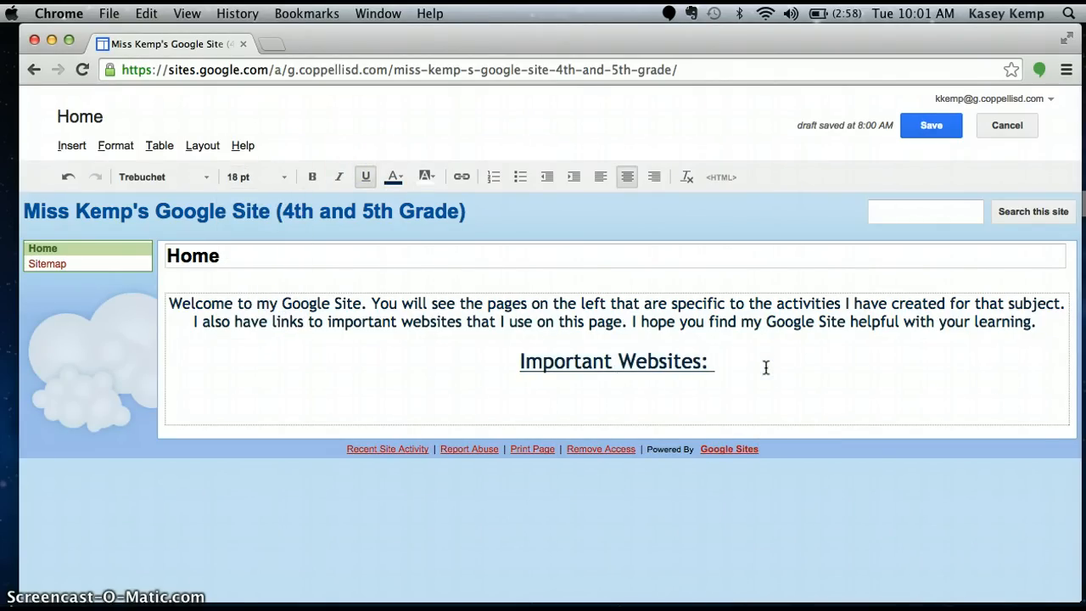
# Add a new 12 pt line reading "Discovery Education" below the heading
pyautogui.click(727, 367)
pyautogui.press('Return')
pyautogui.click(288, 178)
pyautogui.click(291, 238)
pyautogui.write('Discovery Eudcat')
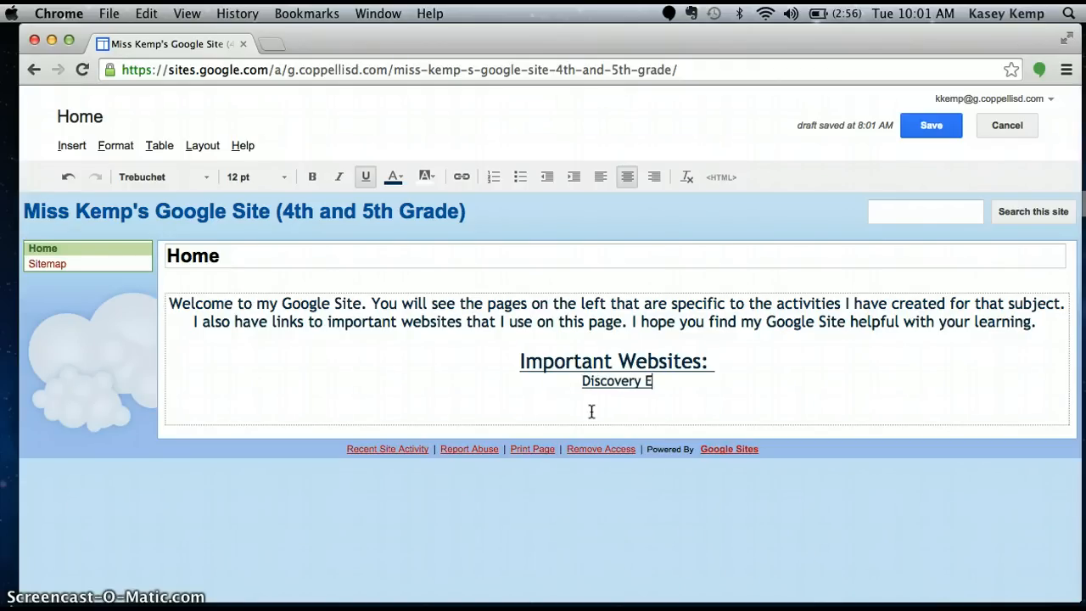
pyautogui.press('BackSpace')
pyautogui.press('BackSpace')
pyautogui.press('BackSpace')
pyautogui.press('BackSpace')
pyautogui.press('BackSpace')
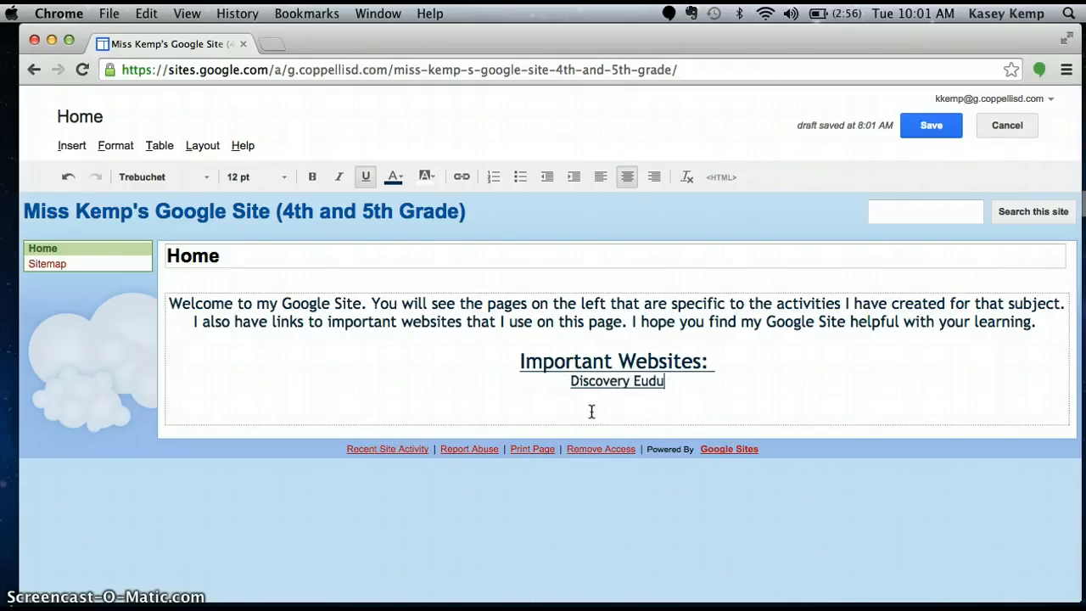
pyautogui.write('ducation')
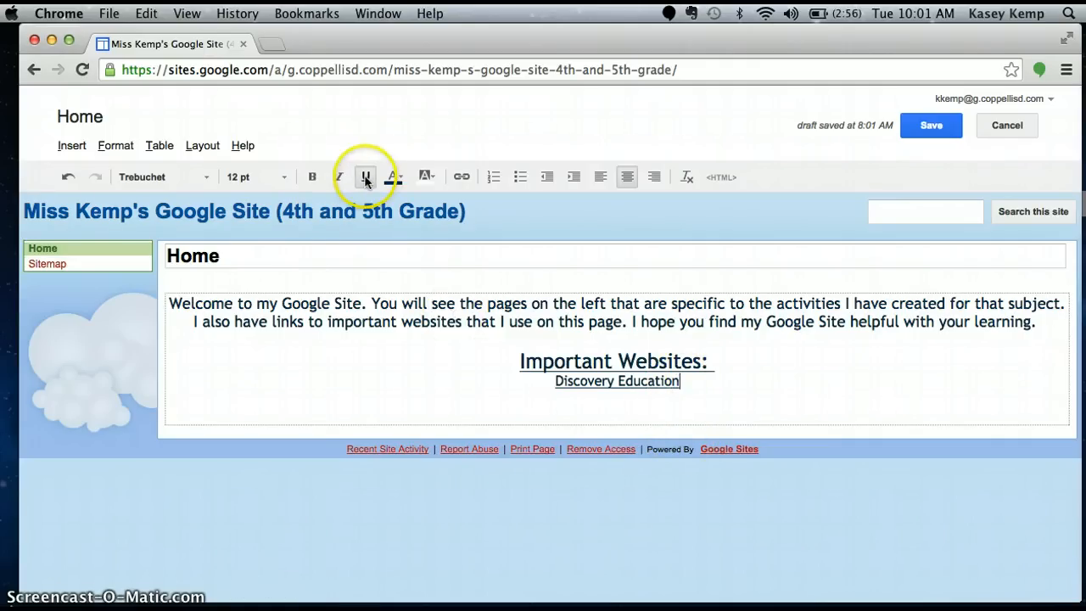
# Remove the underline from "Discovery Education" and insert a blank line between it and the heading
pyautogui.moveTo(684, 381); pyautogui.dragTo(558, 381)
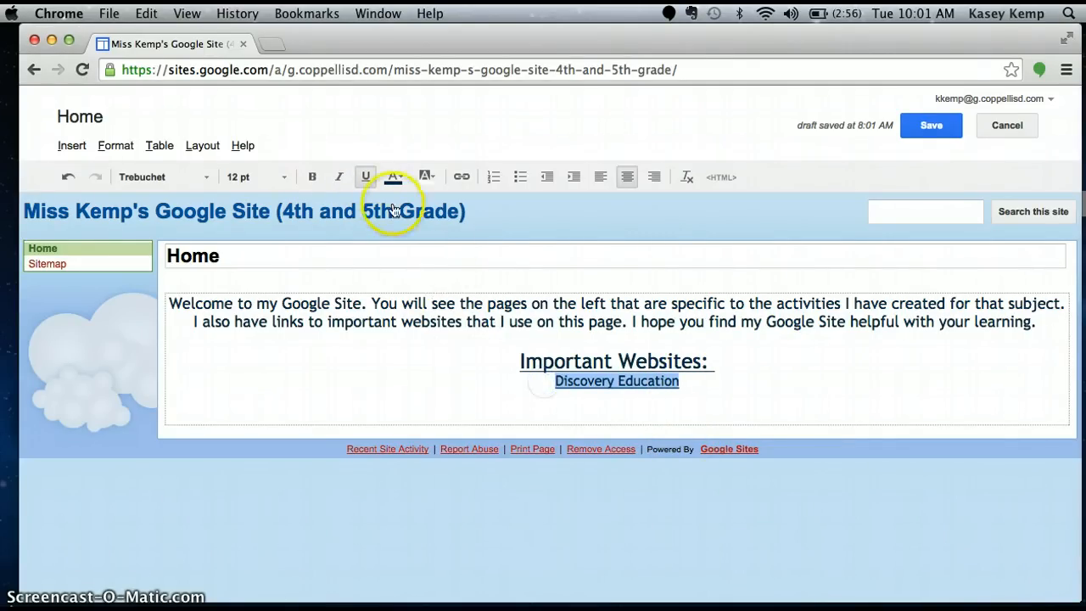
pyautogui.click(369, 178)
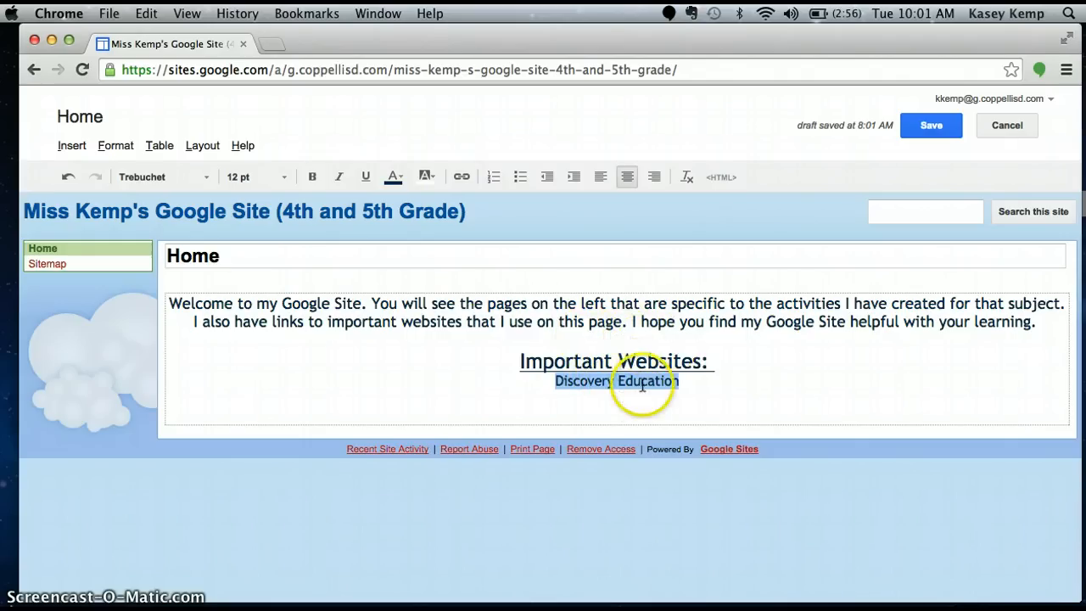
pyautogui.click(718, 366)
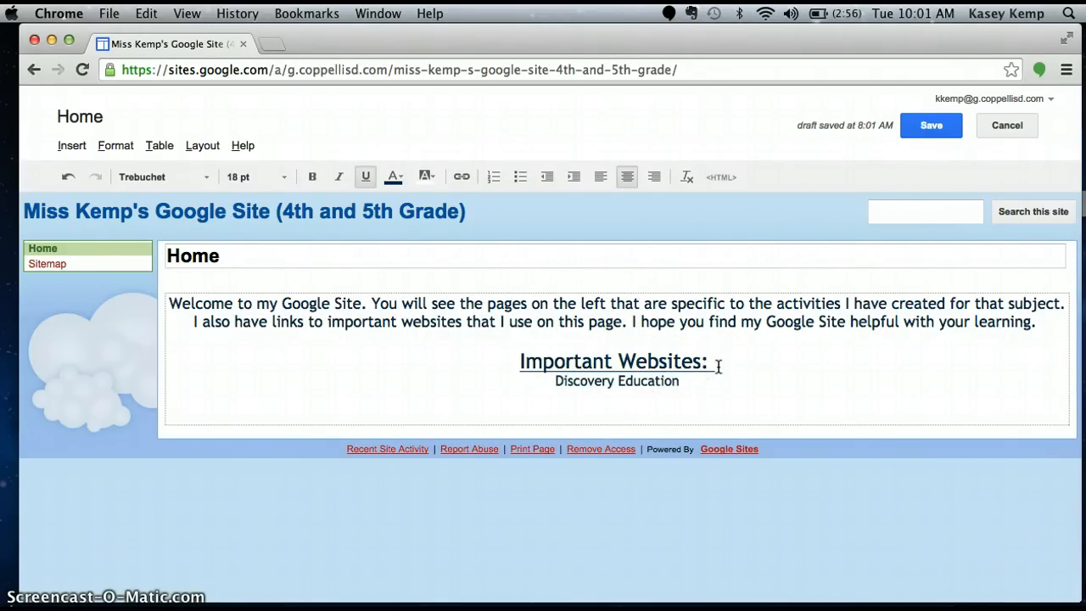
pyautogui.press('Return')
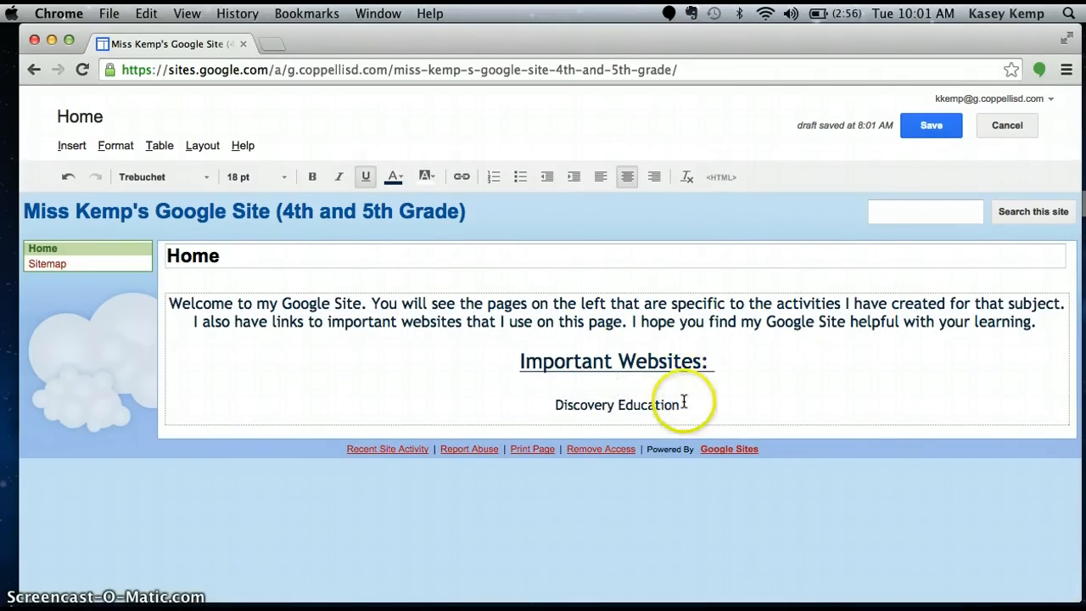
# Link the text "Discovery Education" to the web address coppellisd.discoveryeducation.com
pyautogui.moveTo(689, 402); pyautogui.dragTo(554, 404)
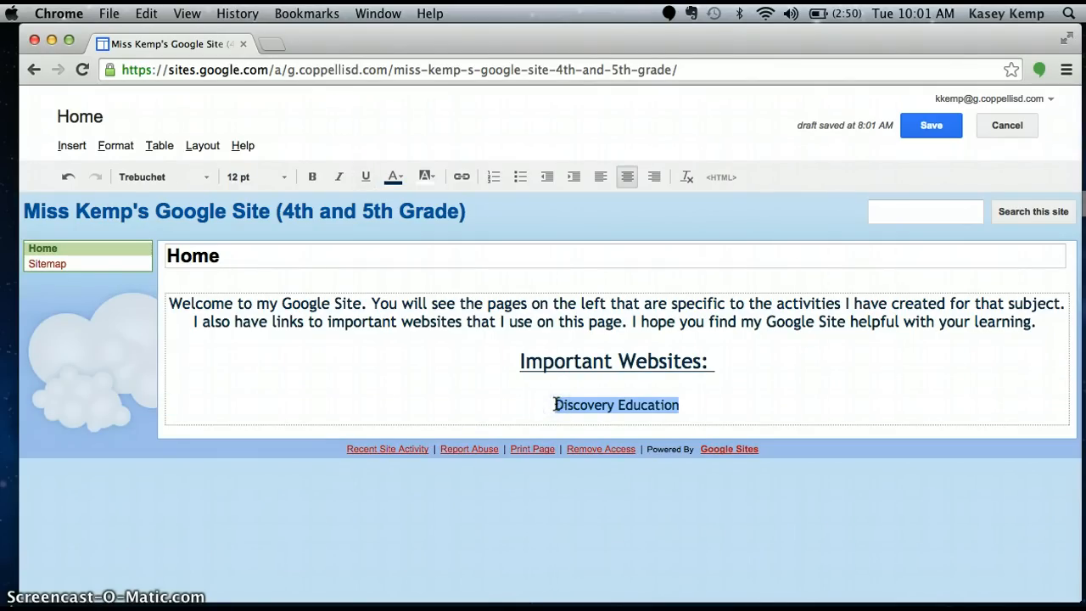
pyautogui.click(554, 404)
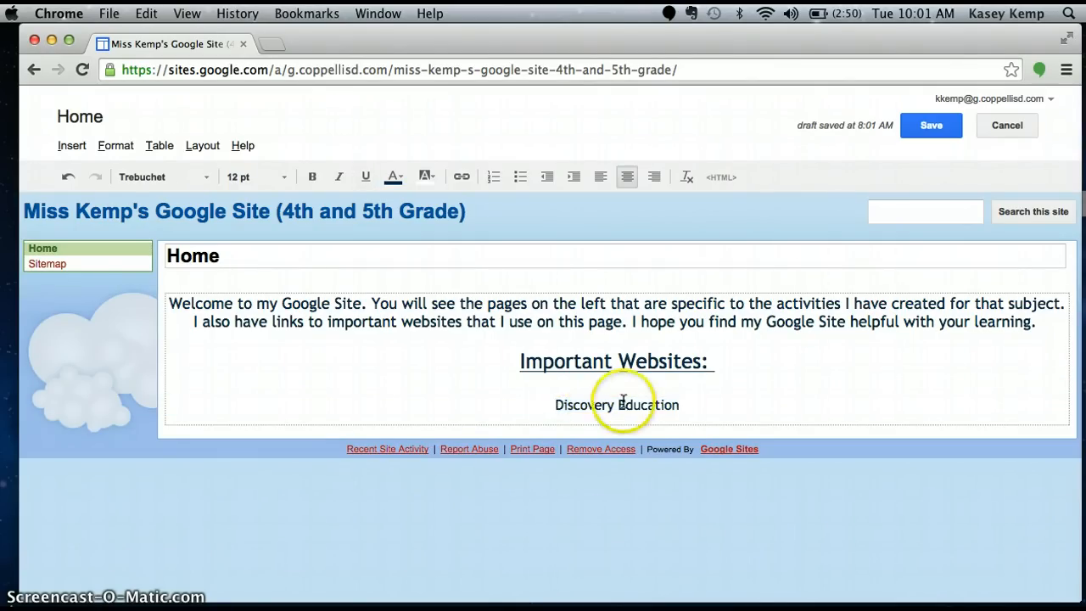
pyautogui.click(679, 406)
pyautogui.moveTo(681, 407); pyautogui.dragTo(553, 401)
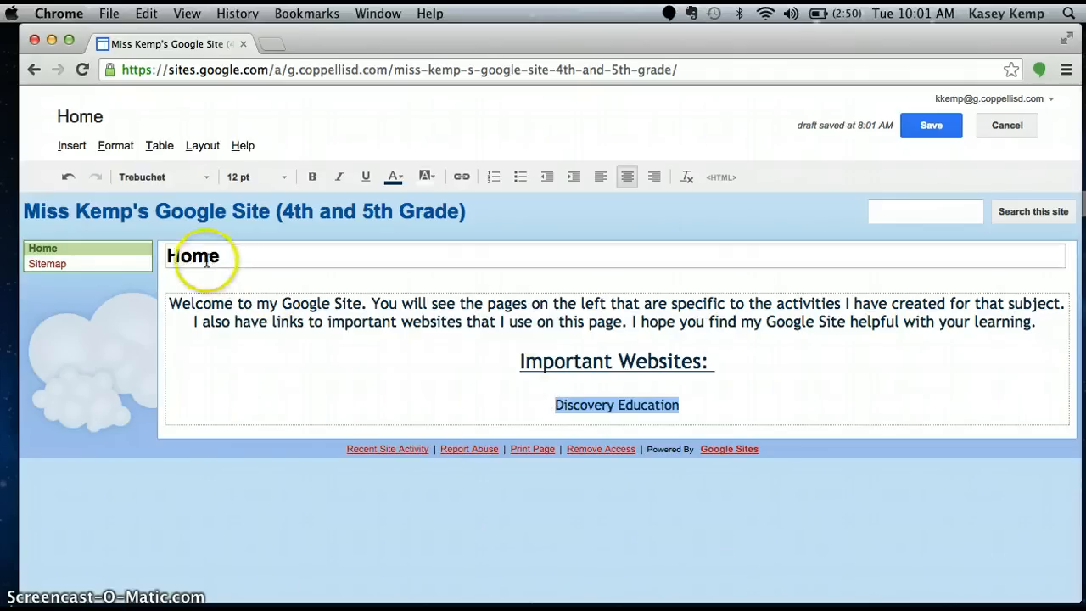
pyautogui.click(73, 146)
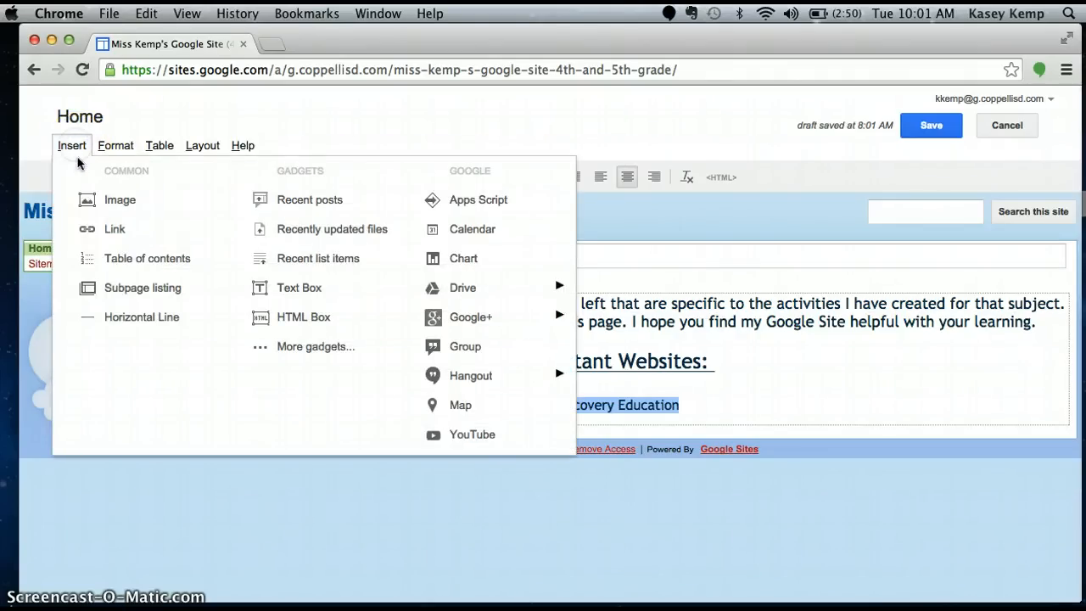
pyautogui.click(113, 235)
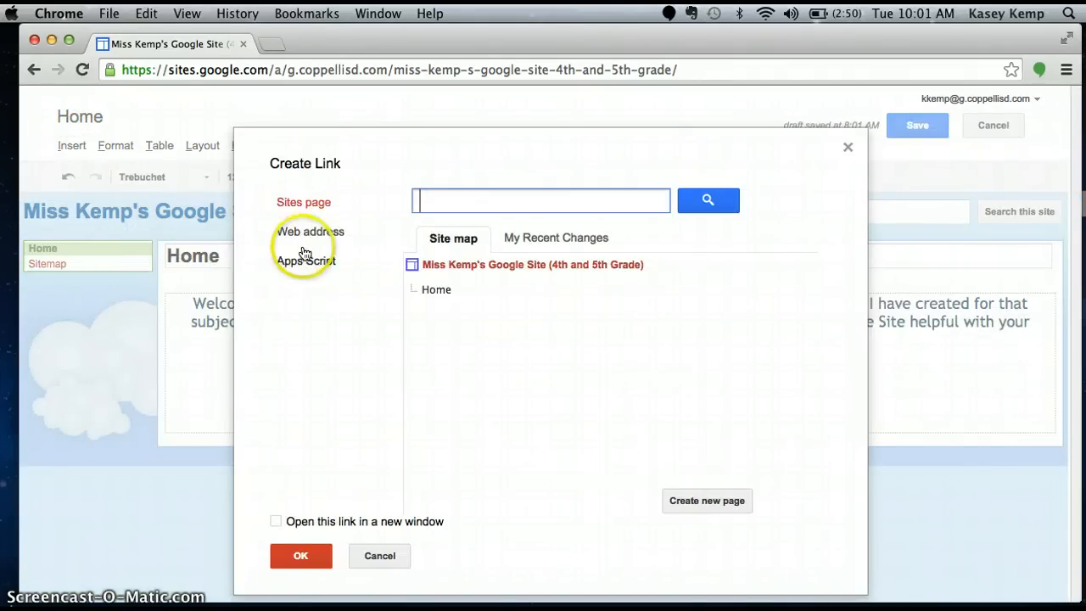
pyautogui.click(306, 239)
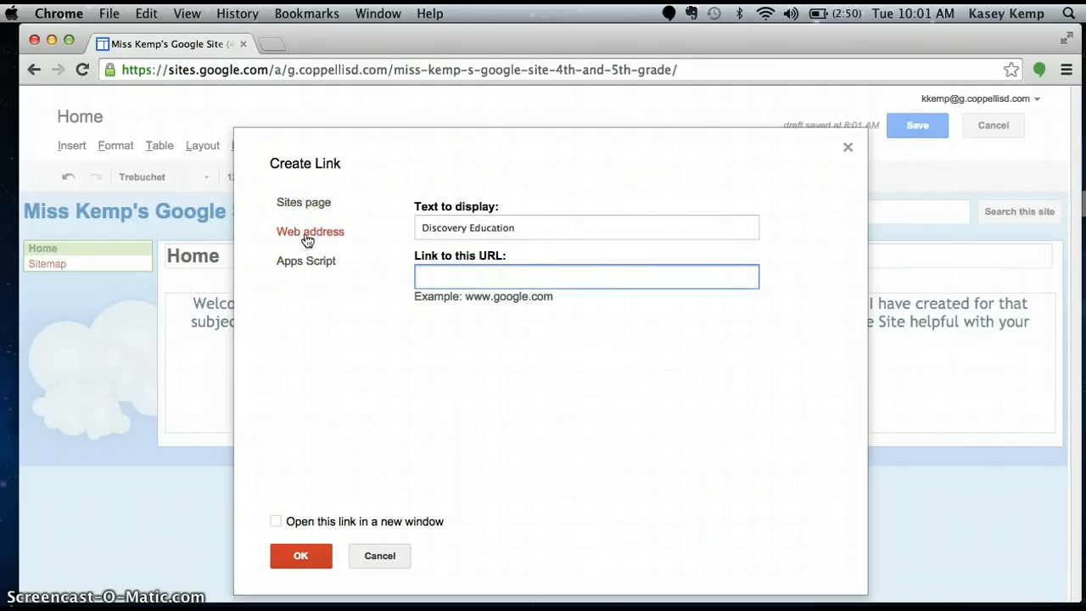
pyautogui.click(529, 227)
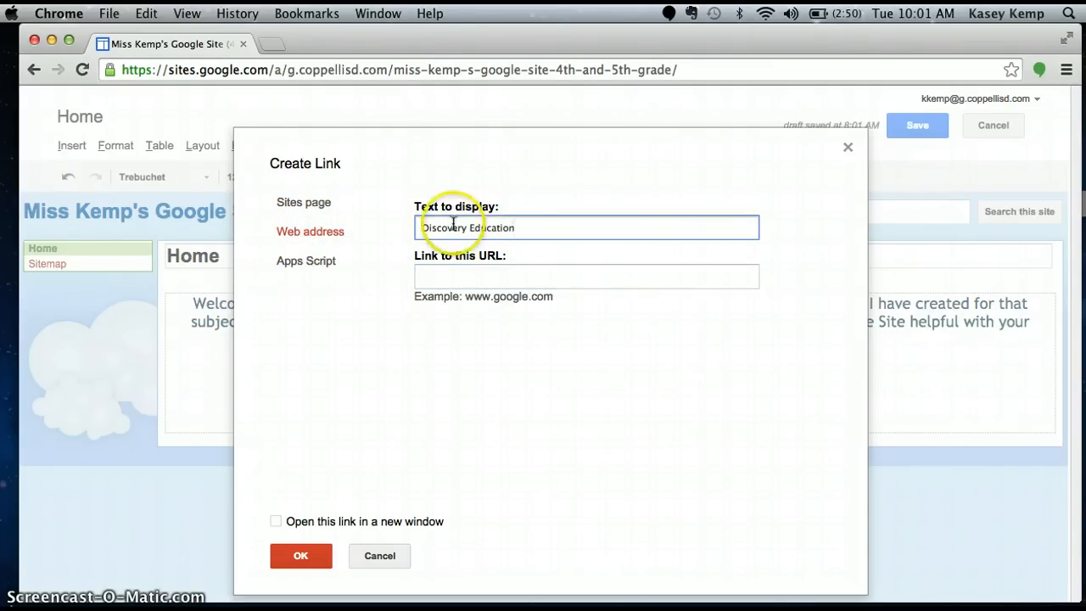
pyautogui.click(510, 275)
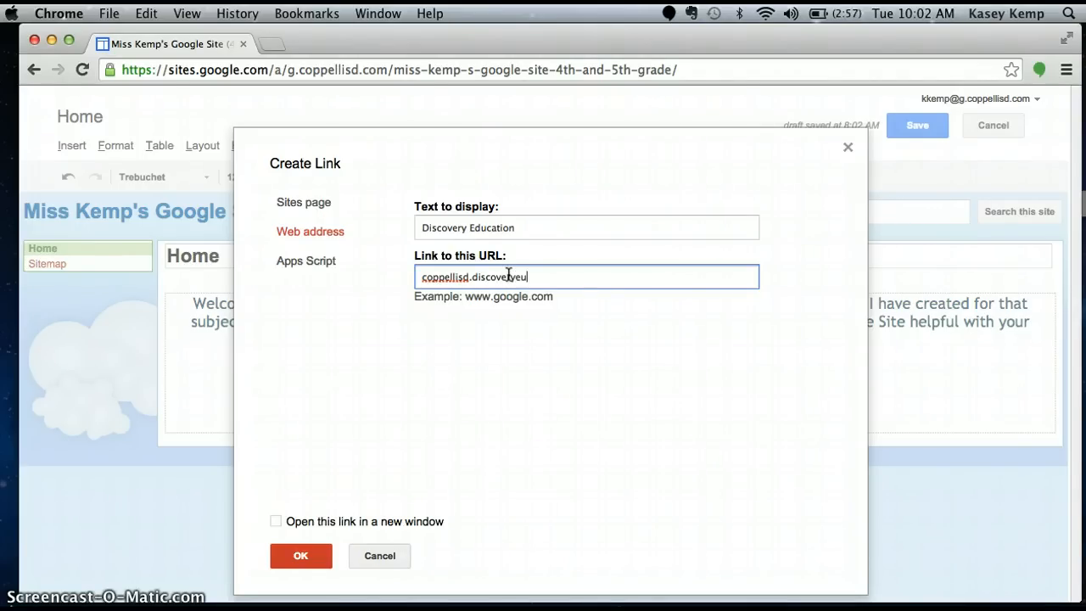
pyautogui.write('.com')
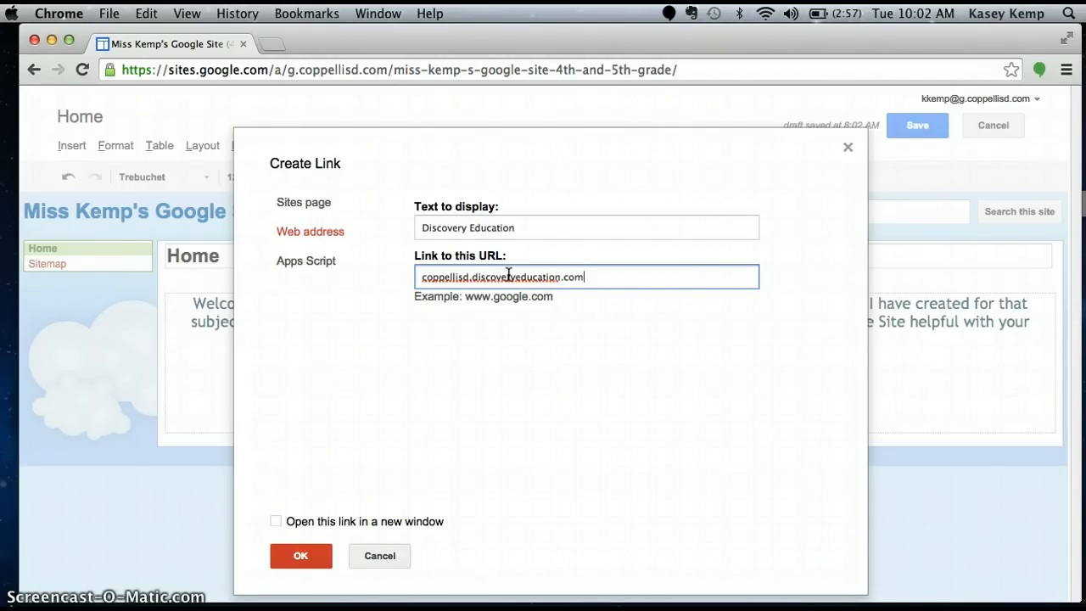
pyautogui.click(299, 560)
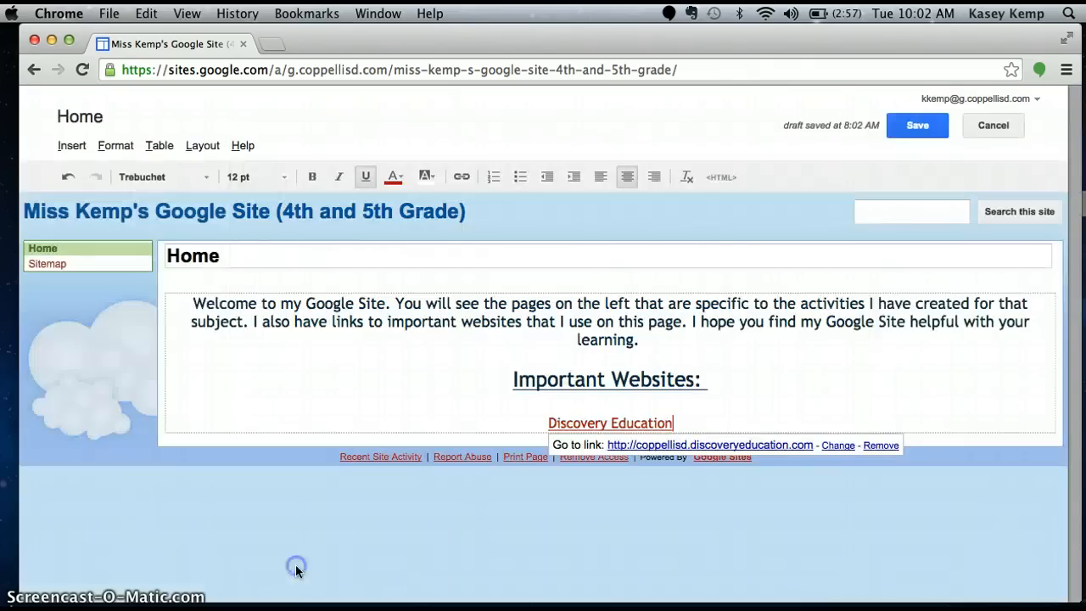
pyautogui.click(633, 406)
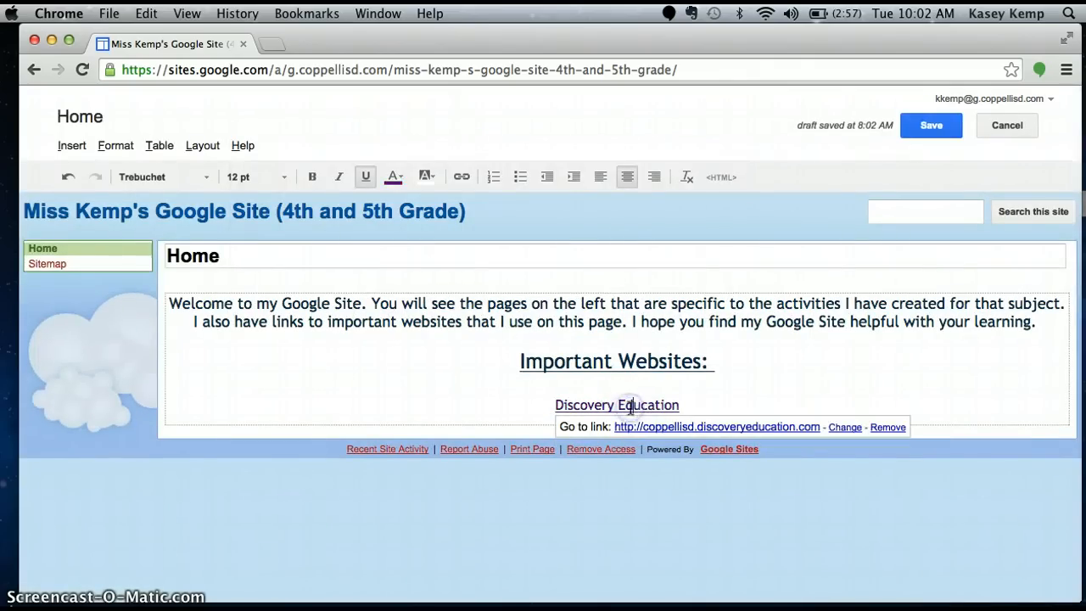
pyautogui.click(695, 404)
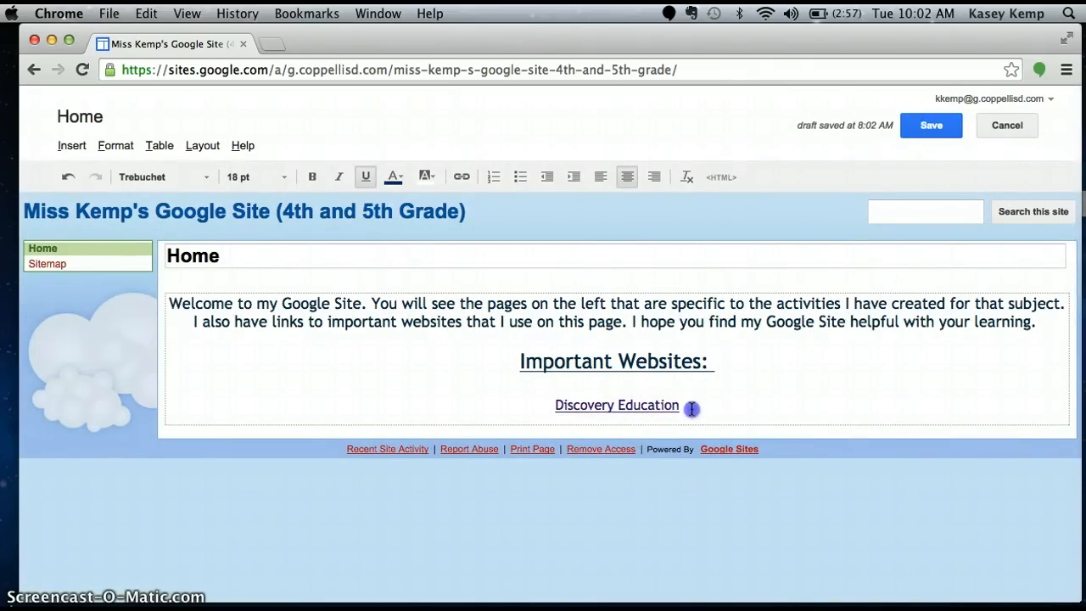
# Add a 12 pt line reading "BrainPop" below "Discovery Education", separated from it by a blank line
pyautogui.press('Return')
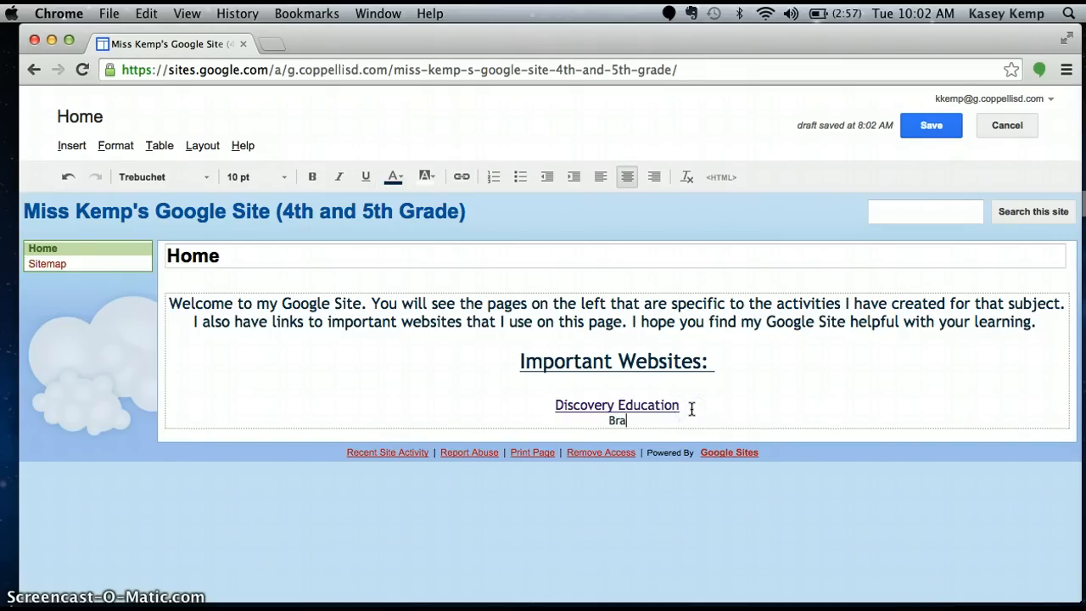
pyautogui.write('BrainPop')
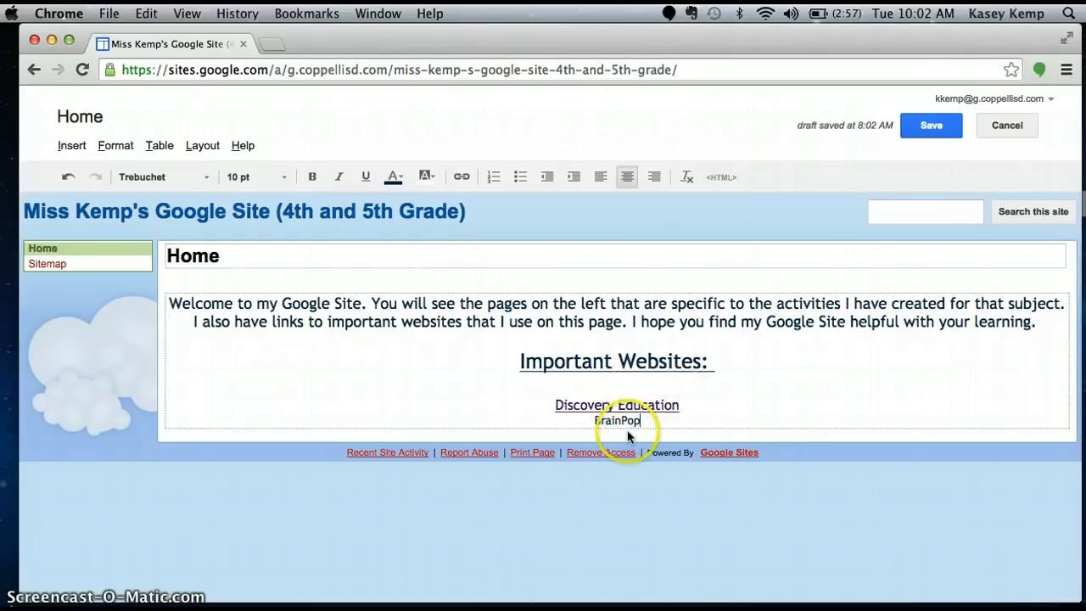
pyautogui.click(686, 404)
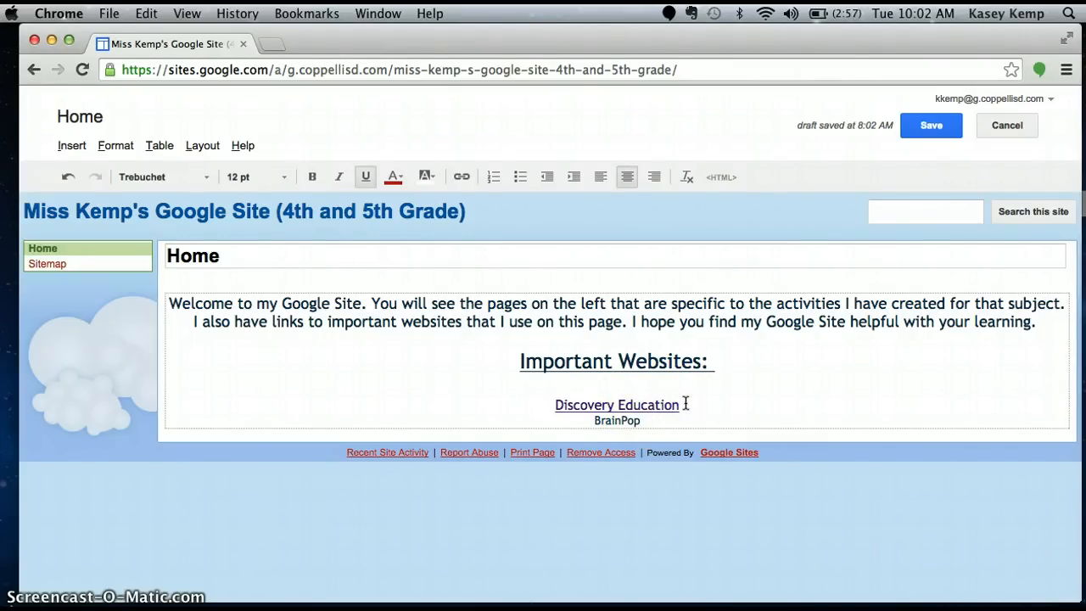
pyautogui.press('Return')
pyautogui.moveTo(649, 435); pyautogui.dragTo(574, 432)
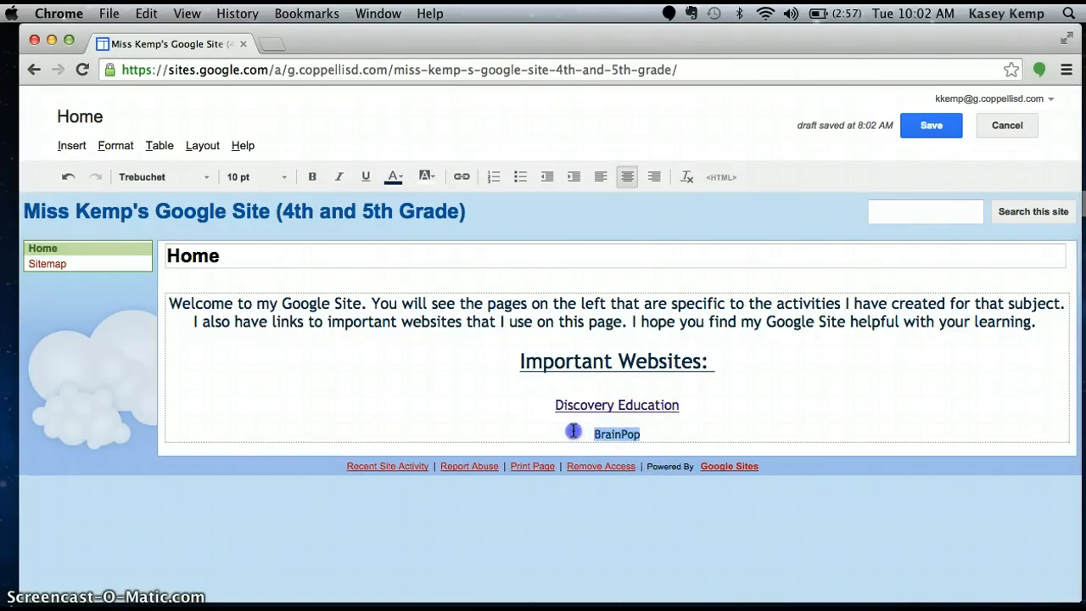
pyautogui.click(284, 177)
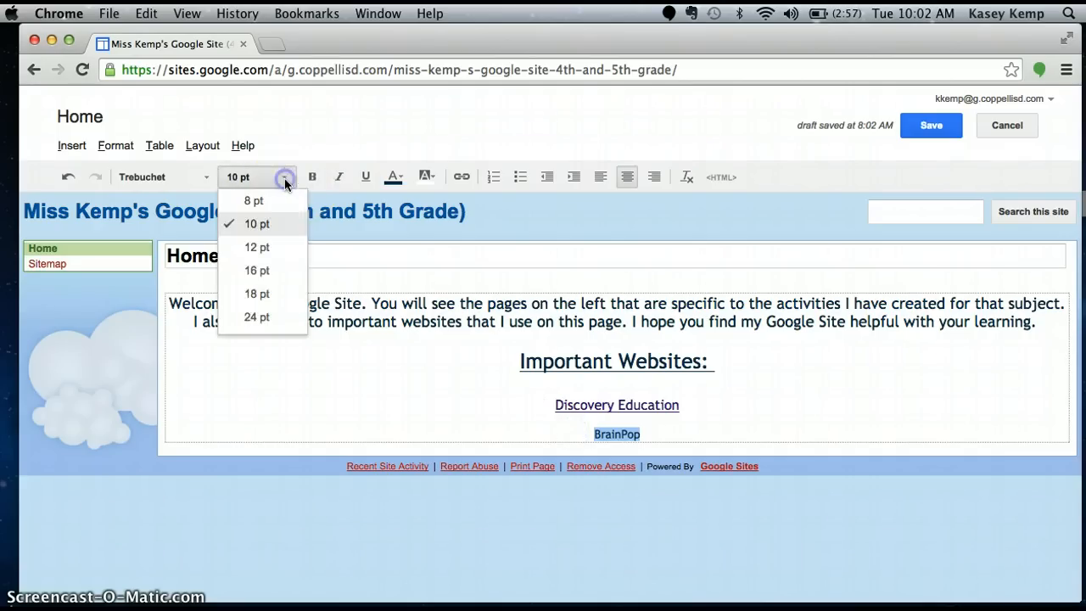
pyautogui.click(280, 245)
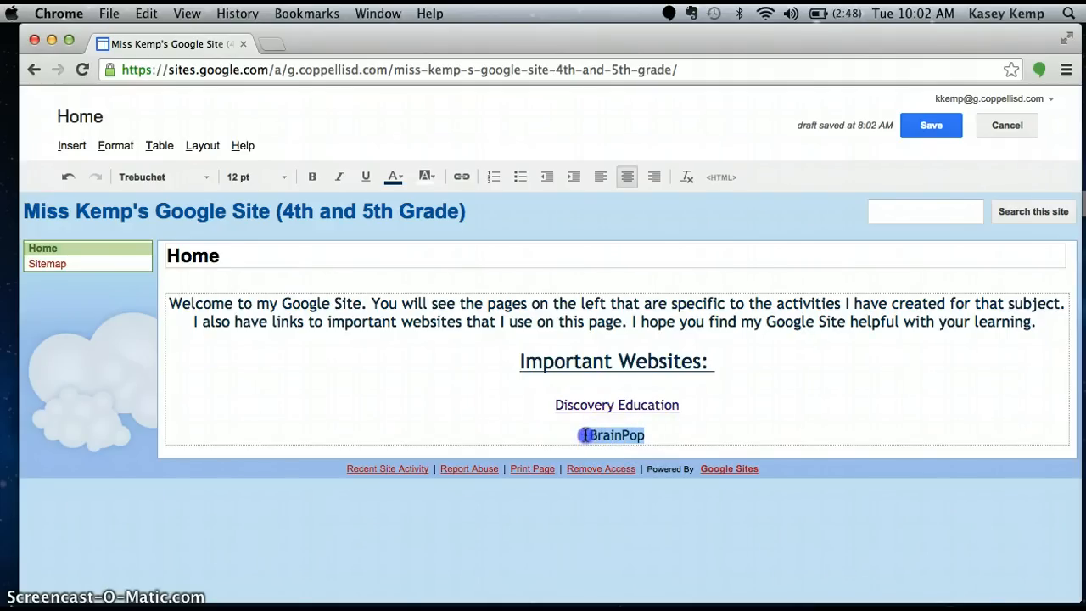
pyautogui.click(64, 145)
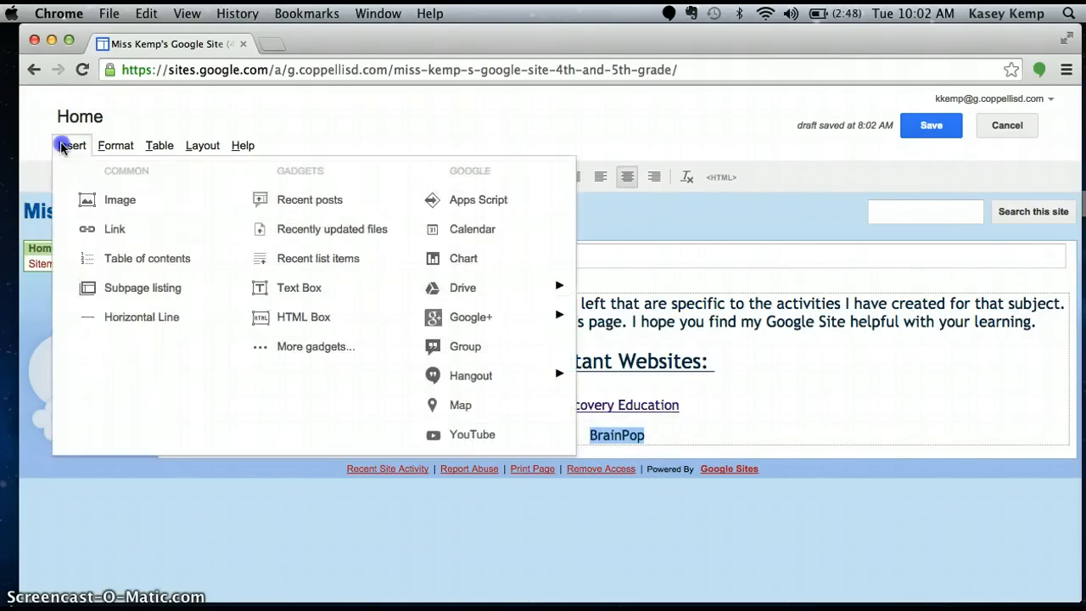
pyautogui.click(89, 223)
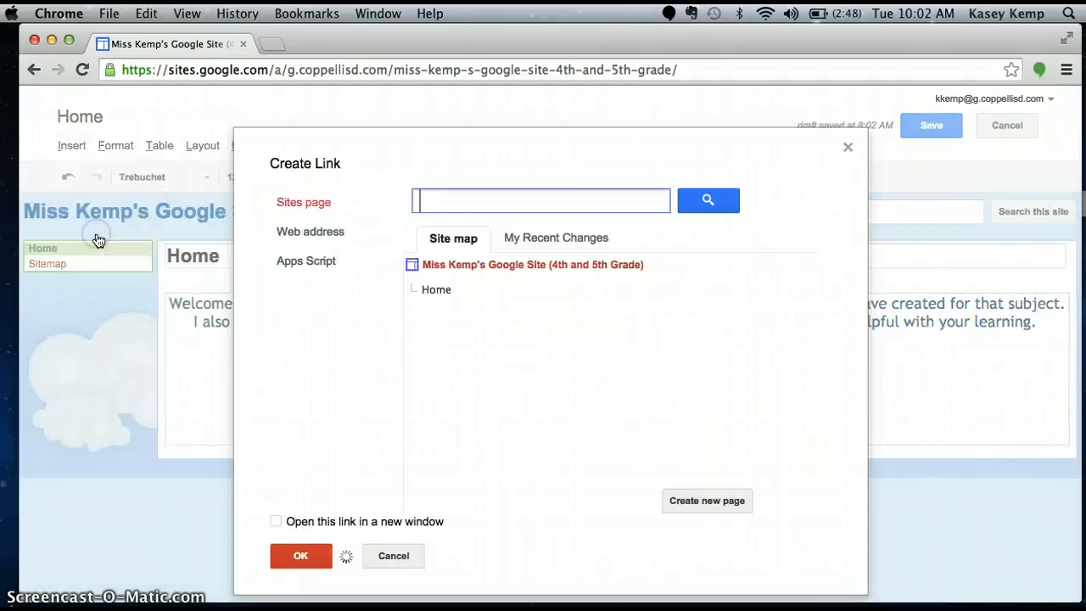
pyautogui.click(296, 233)
pyautogui.click(430, 279)
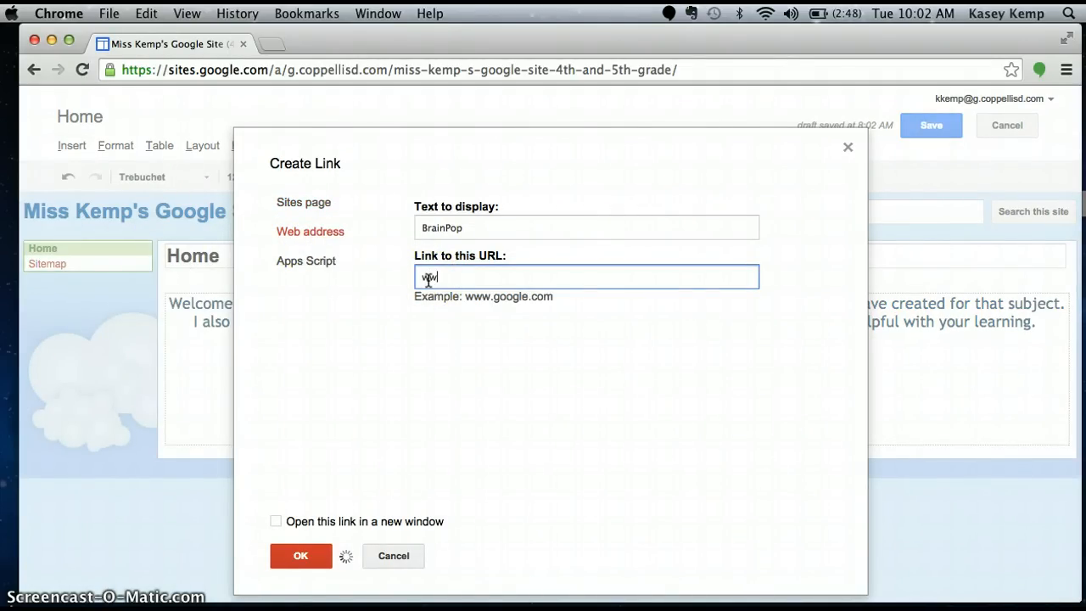
pyautogui.write('www.brainpop.com')
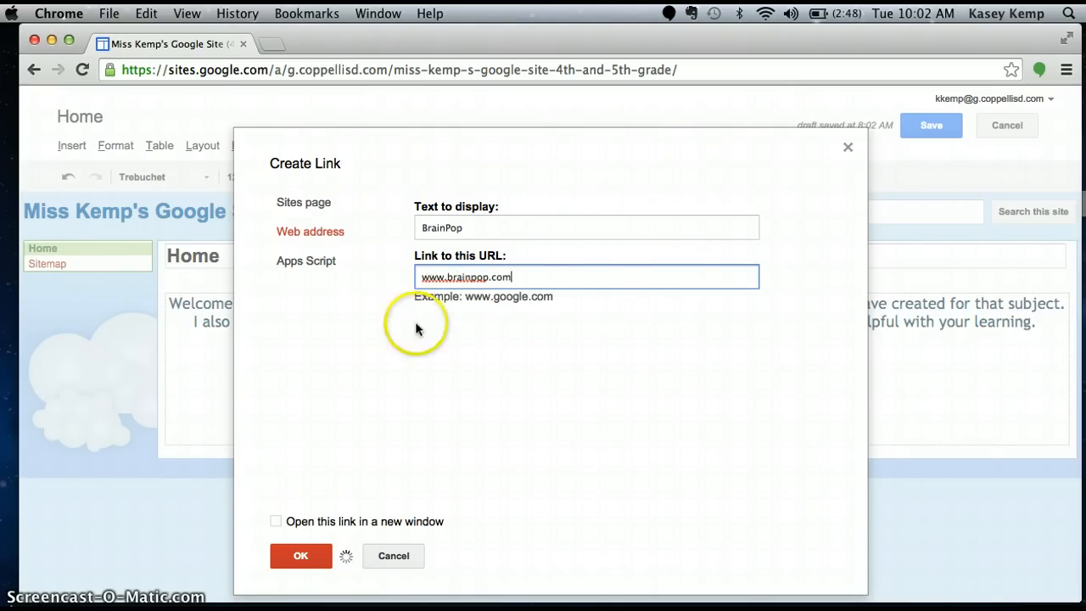
pyautogui.click(305, 555)
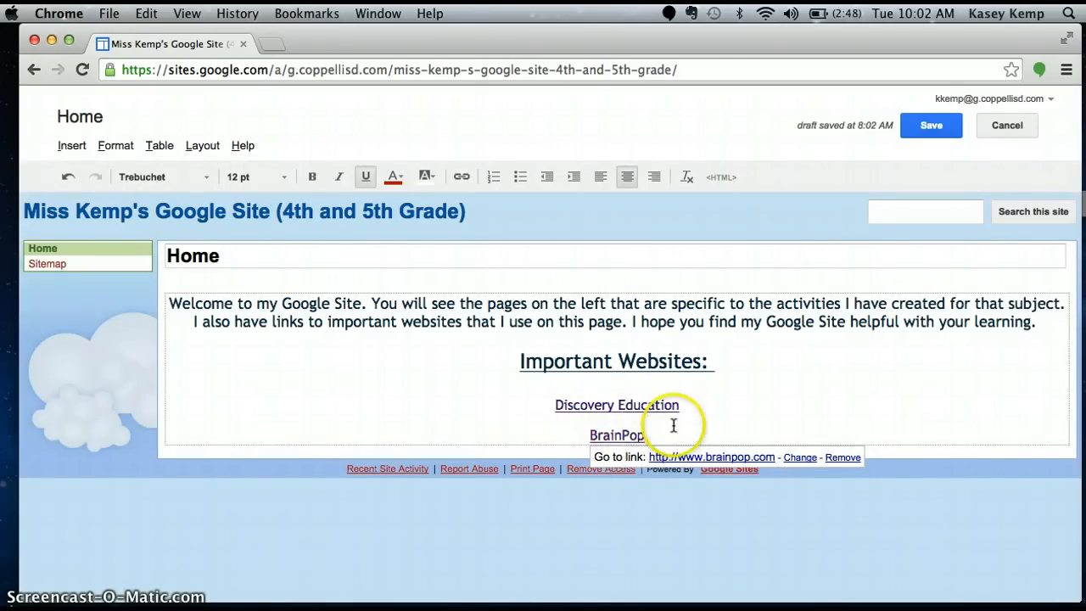
# Test the BrainPop link in a new tab, then close that tab
pyautogui.click(682, 456)
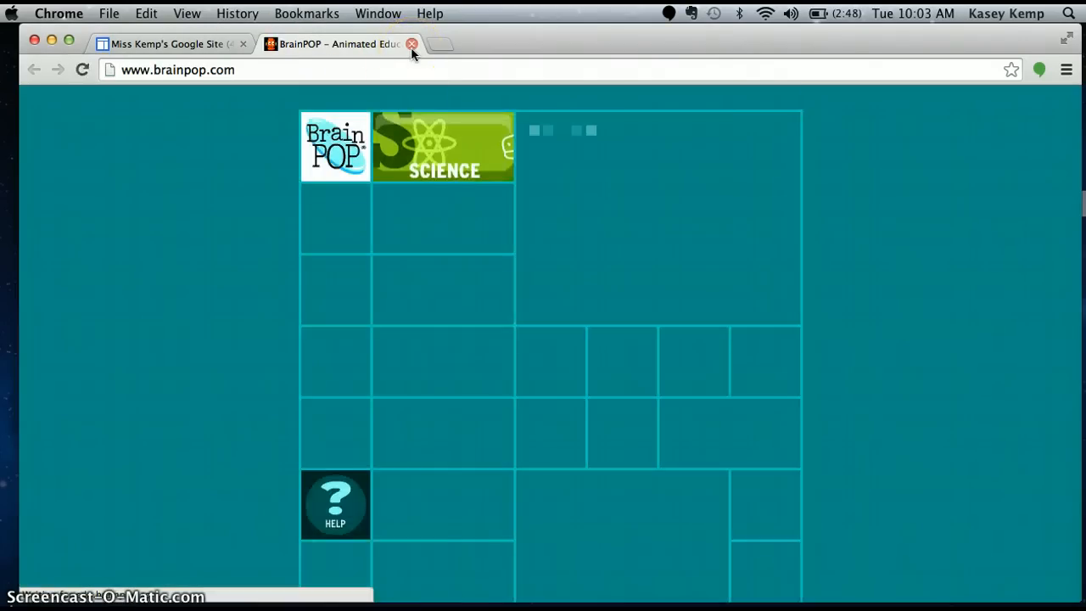
pyautogui.click(412, 44)
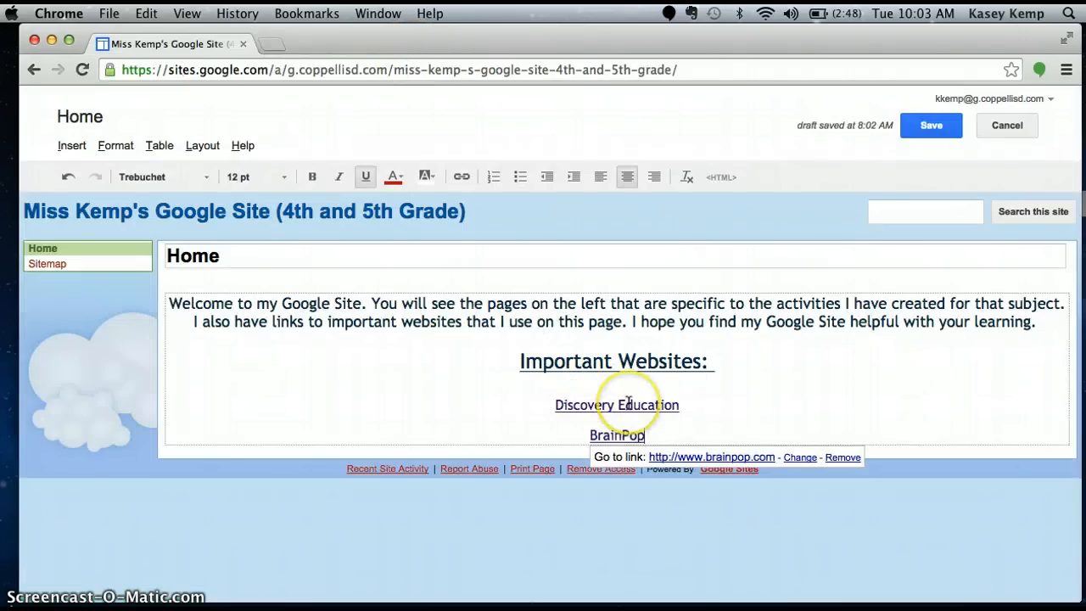
pyautogui.click(716, 432)
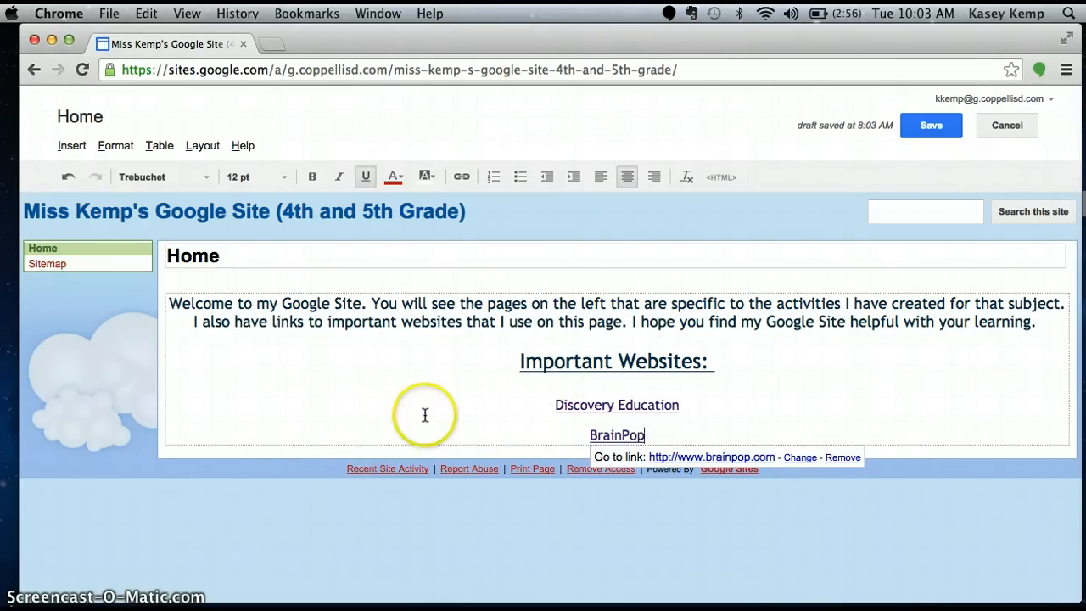
# Save the Home page edits
pyautogui.click(932, 135)
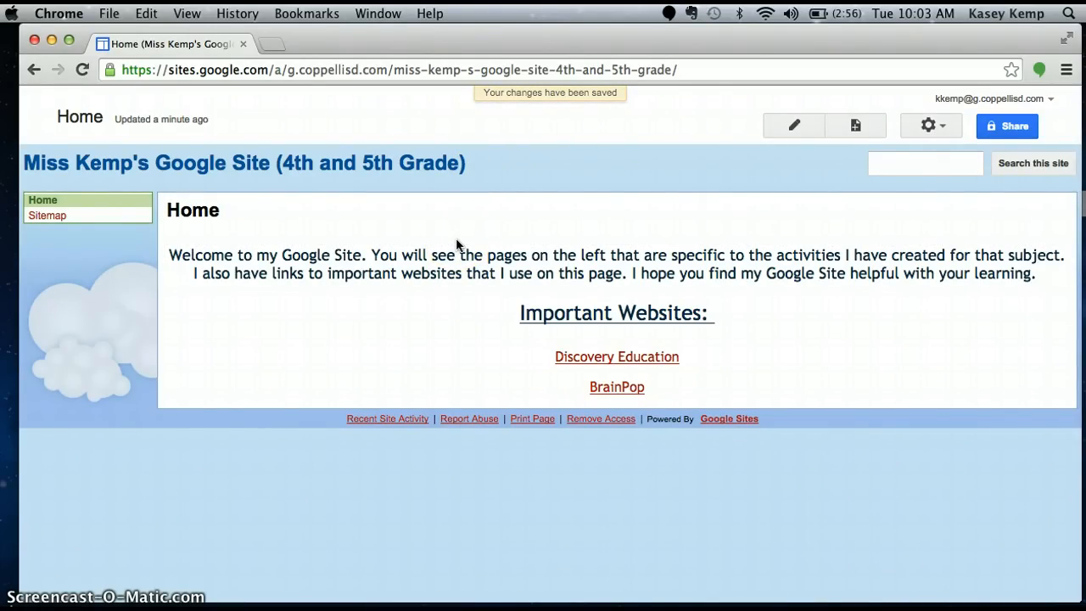
pyautogui.moveTo(487, 254); pyautogui.dragTo(839, 263)
pyautogui.click(795, 238)
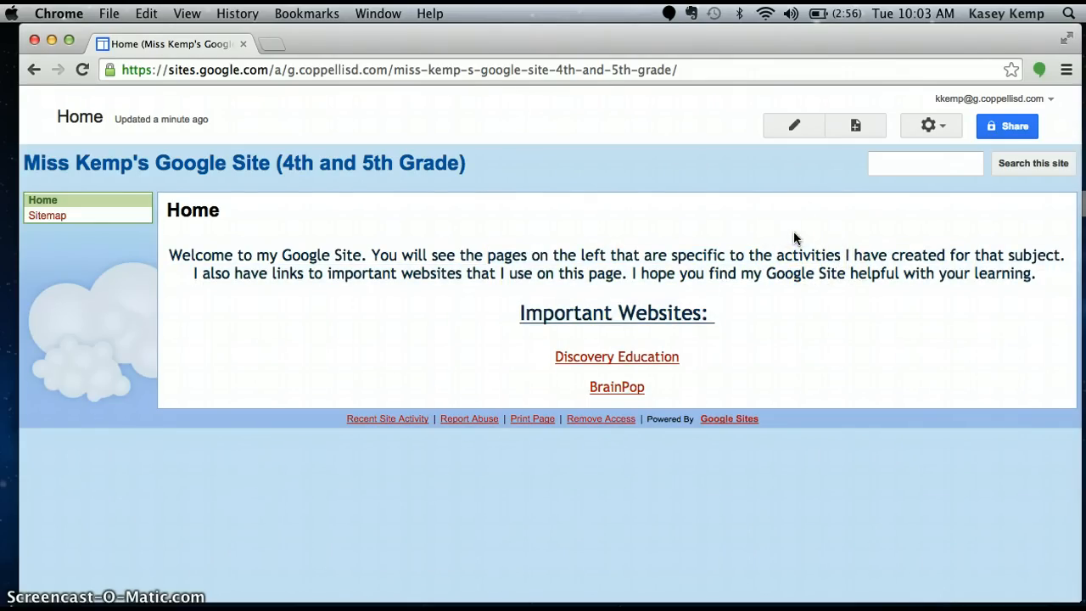
# Create a new top-level page named Math with the Web Page template and save it
pyautogui.click(857, 126)
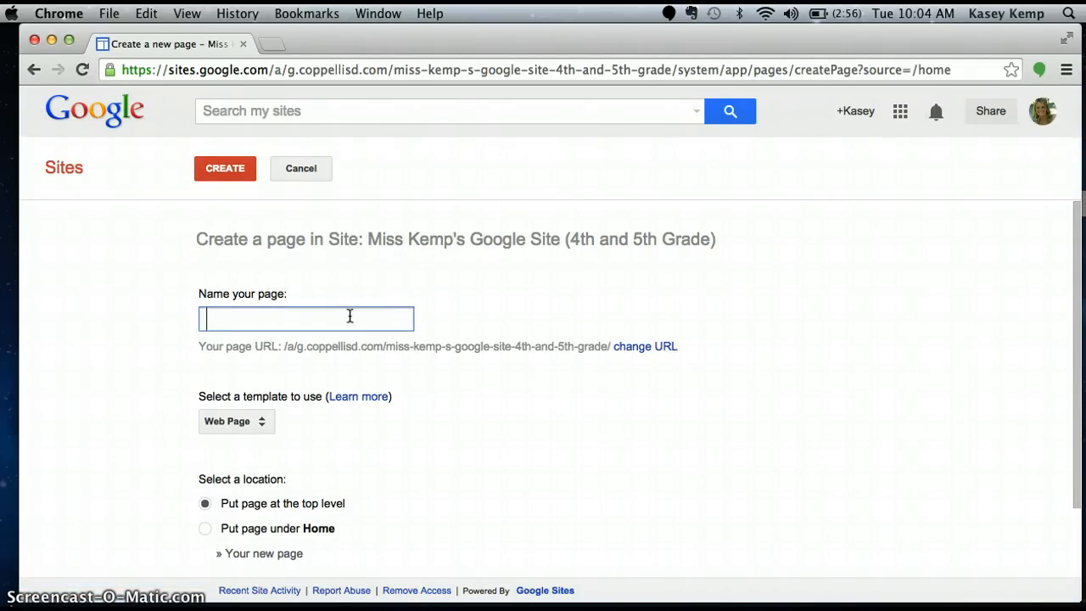
pyautogui.write('Math')
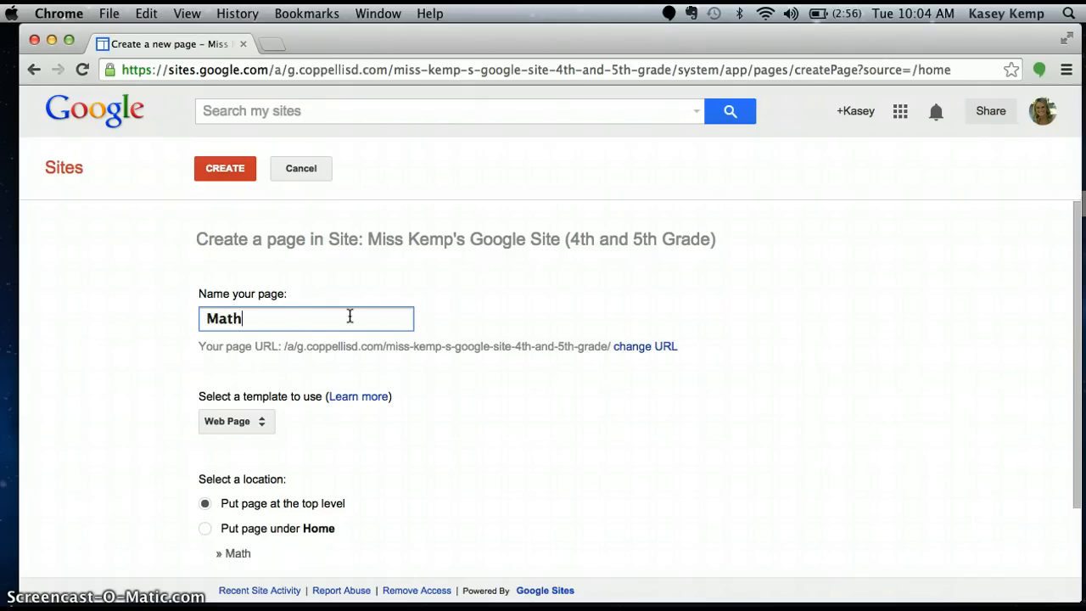
pyautogui.scroll(-2, 241, 410)
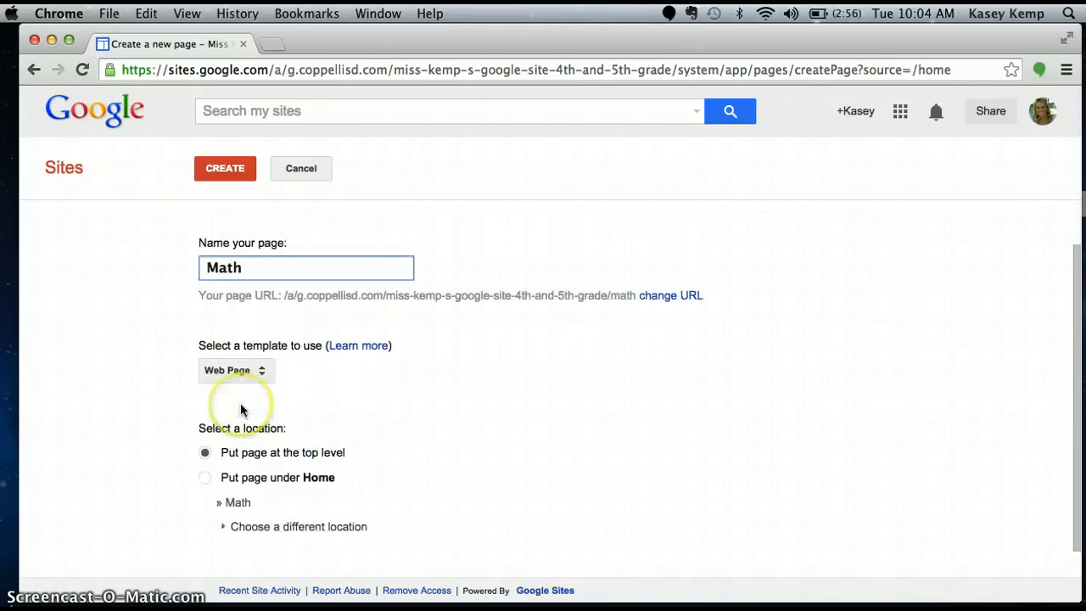
pyautogui.click(214, 169)
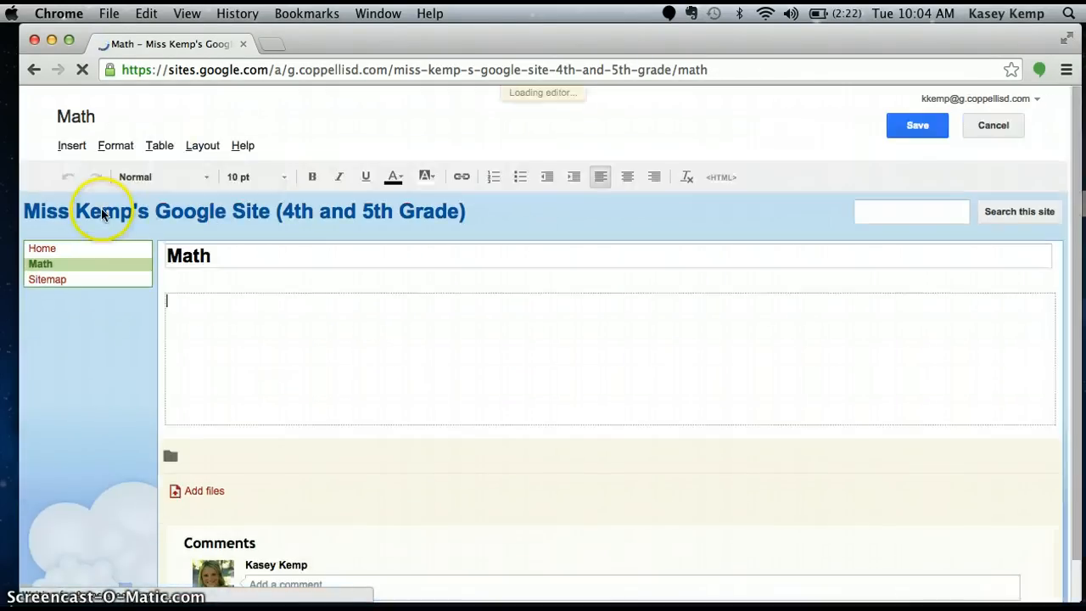
pyautogui.click(911, 132)
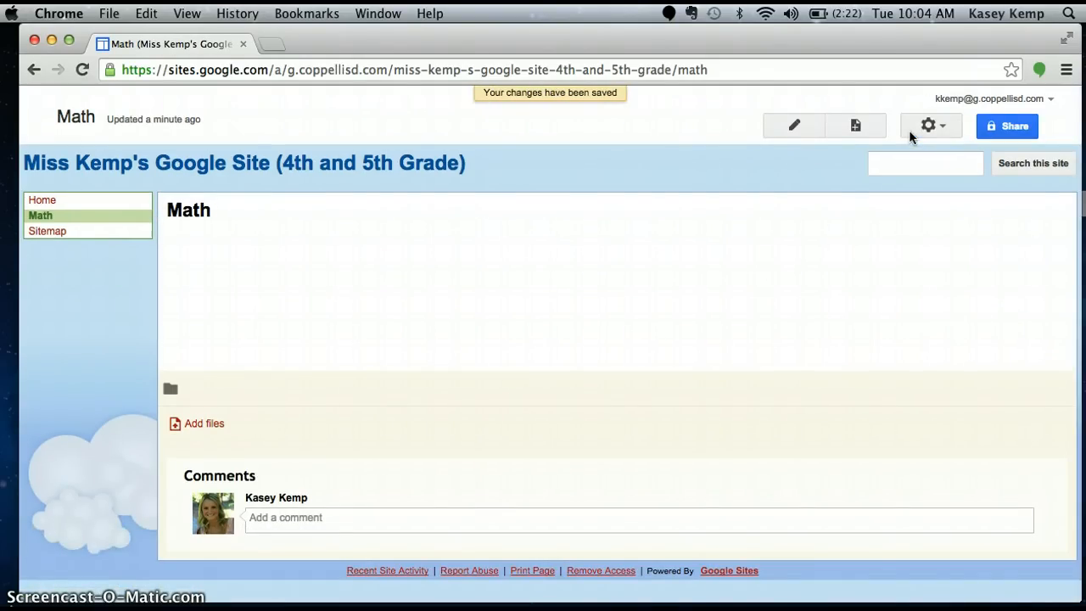
# Create a new top-level page named Science and save it
pyautogui.click(855, 127)
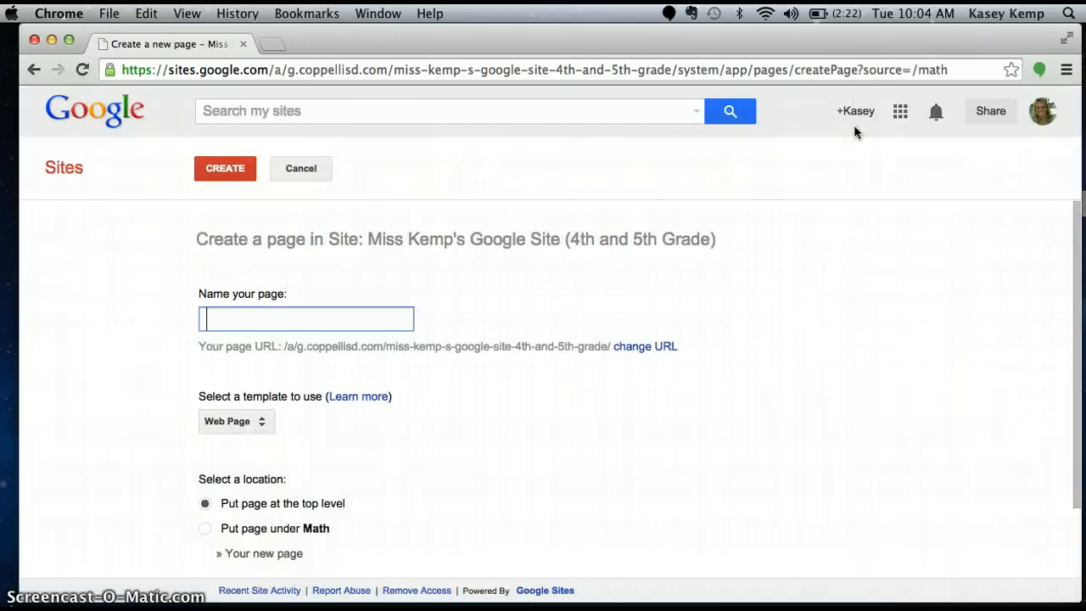
pyautogui.write('Science')
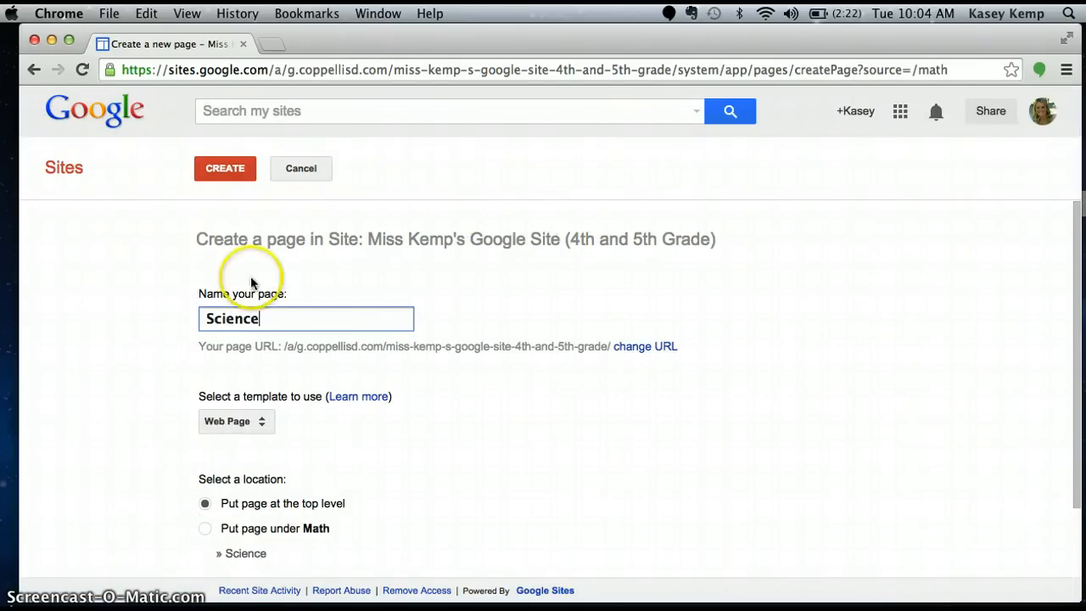
pyautogui.click(205, 168)
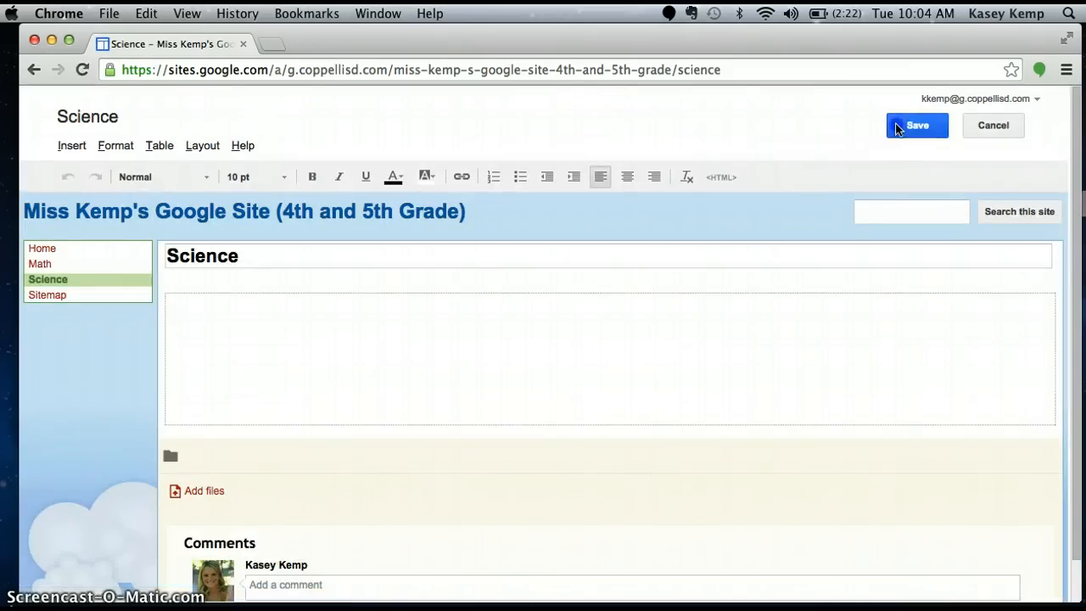
pyautogui.click(896, 123)
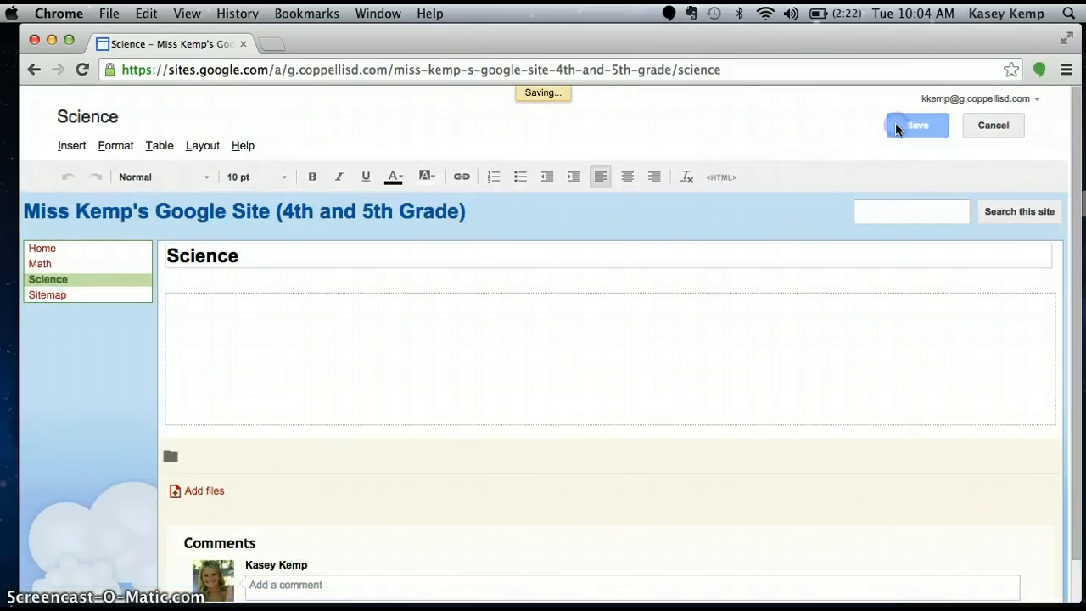
# Create a new top-level page named Language Arts and save it
pyautogui.click(854, 126)
pyautogui.click(604, 287)
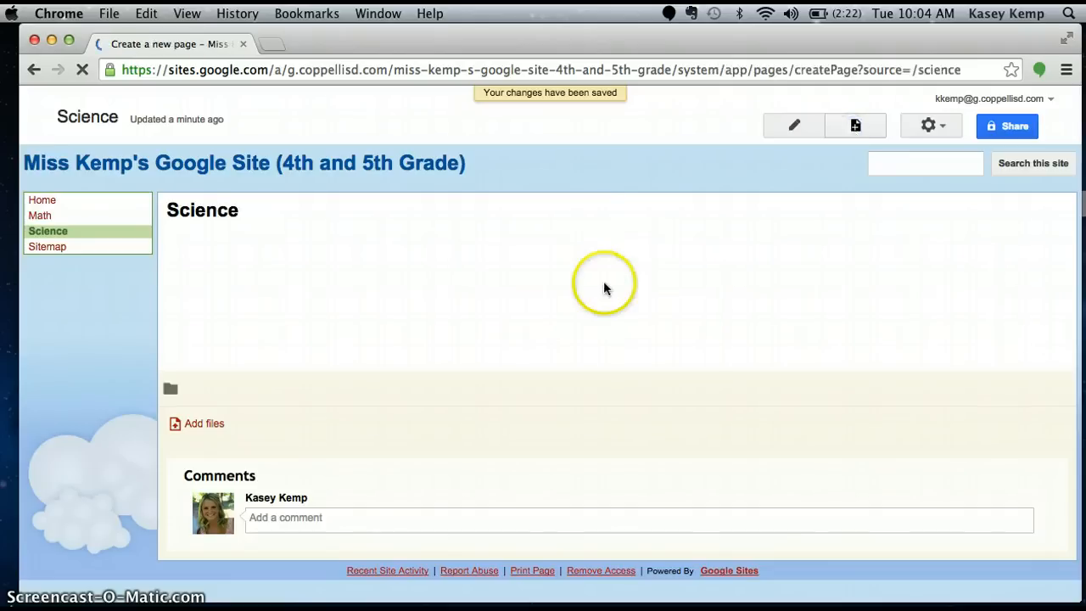
pyautogui.write('Lang')
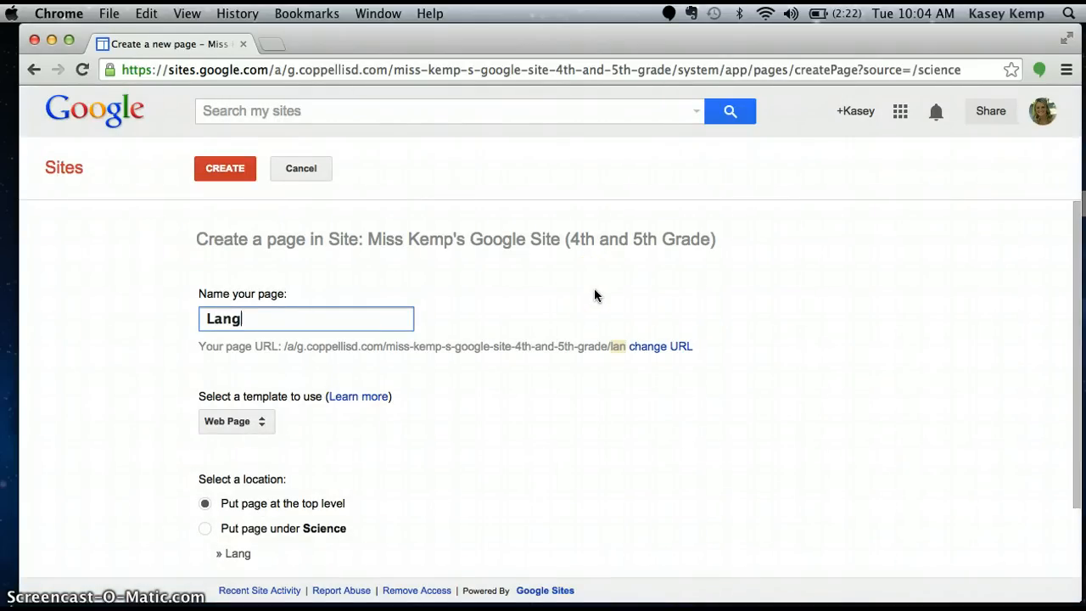
pyautogui.write('ua')
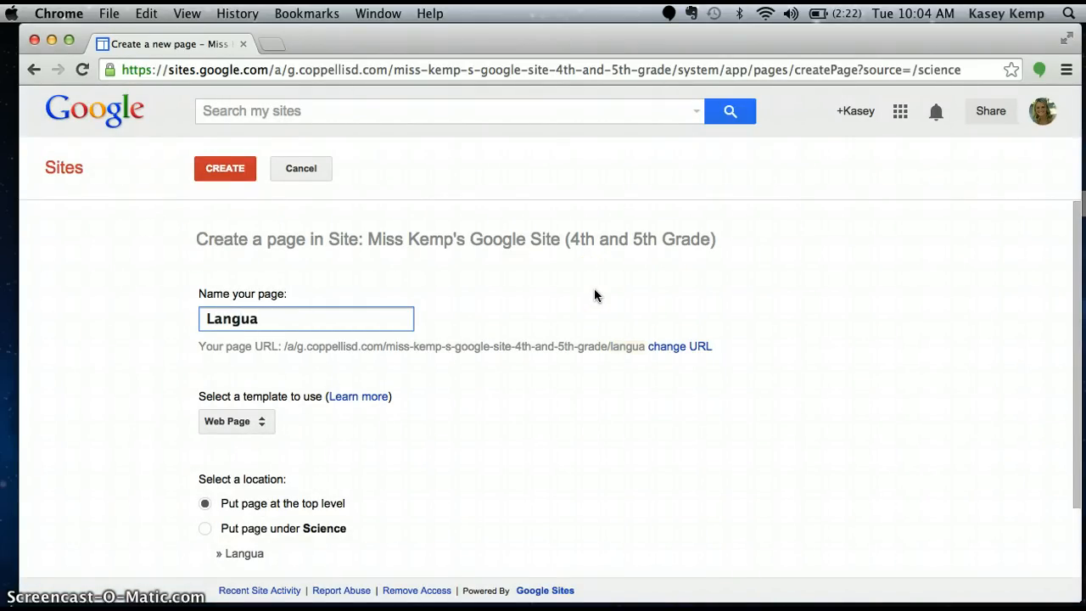
pyautogui.write('ge Arts')
pyautogui.click(225, 177)
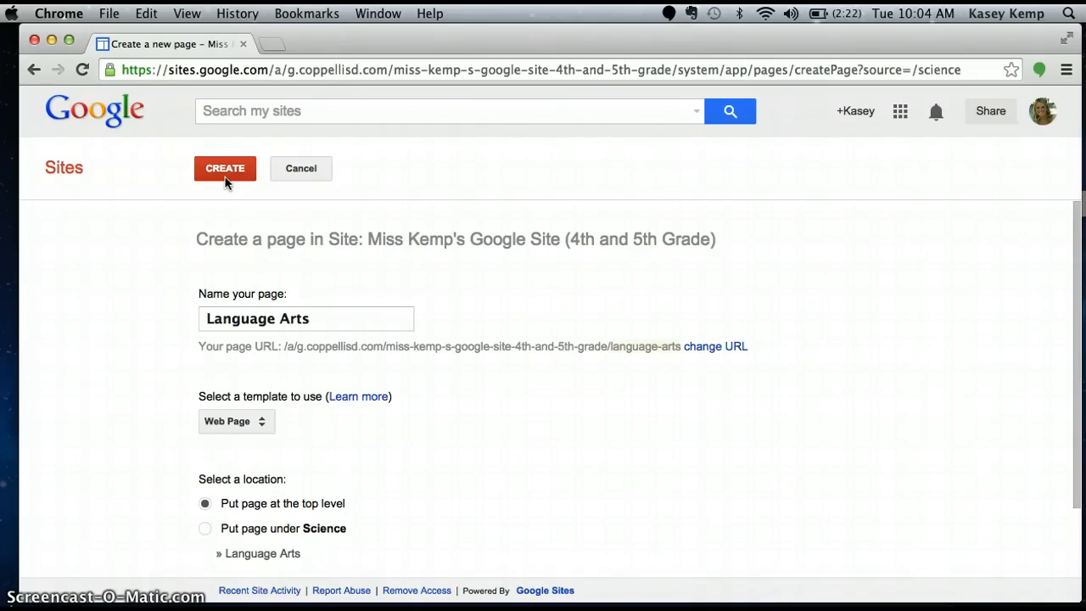
pyautogui.click(234, 171)
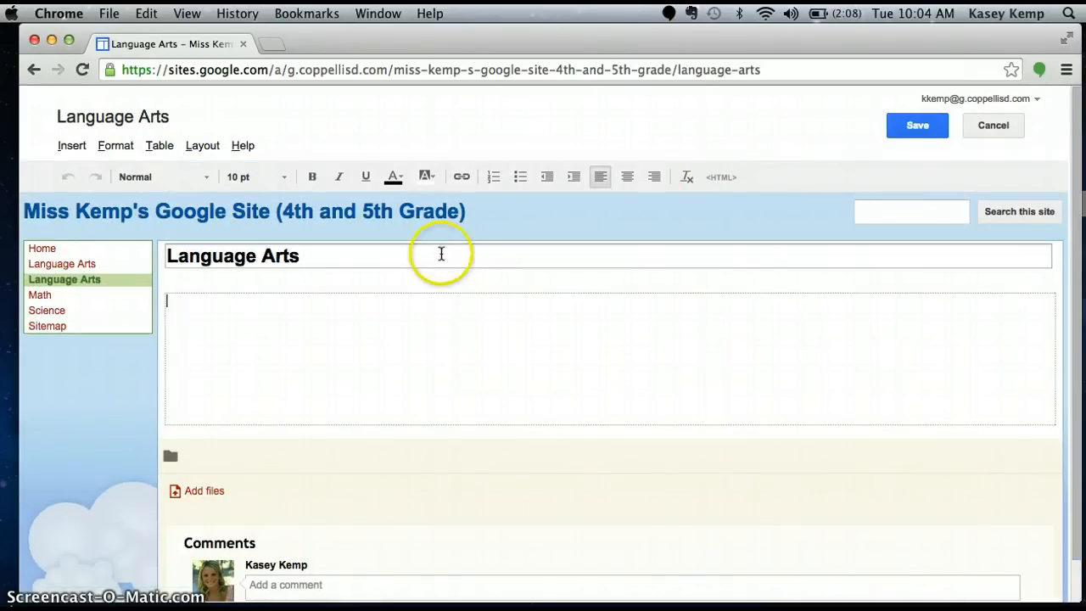
pyautogui.click(84, 273)
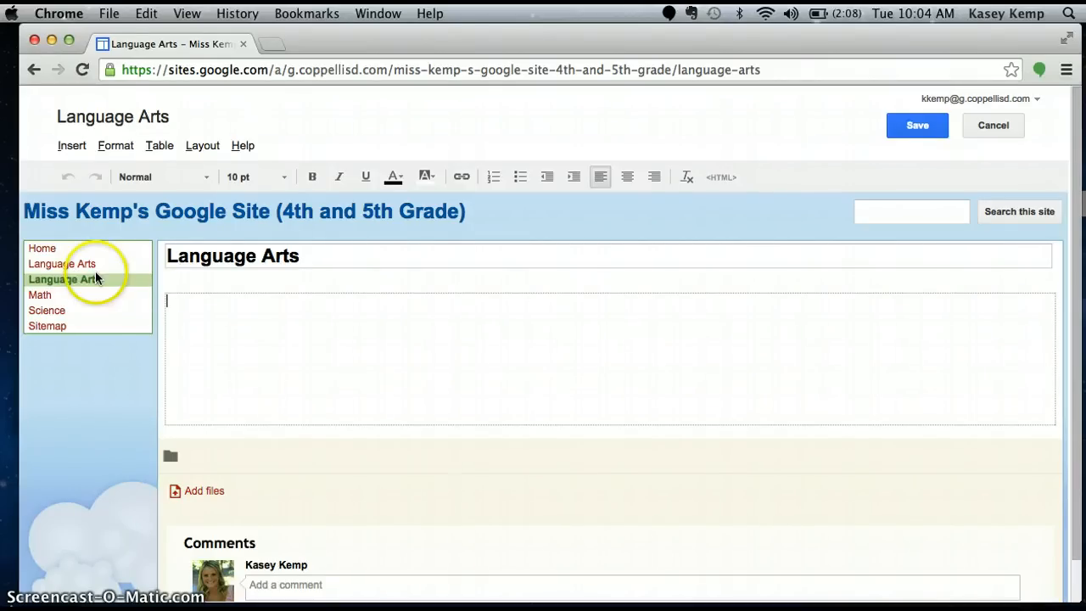
pyautogui.click(311, 247)
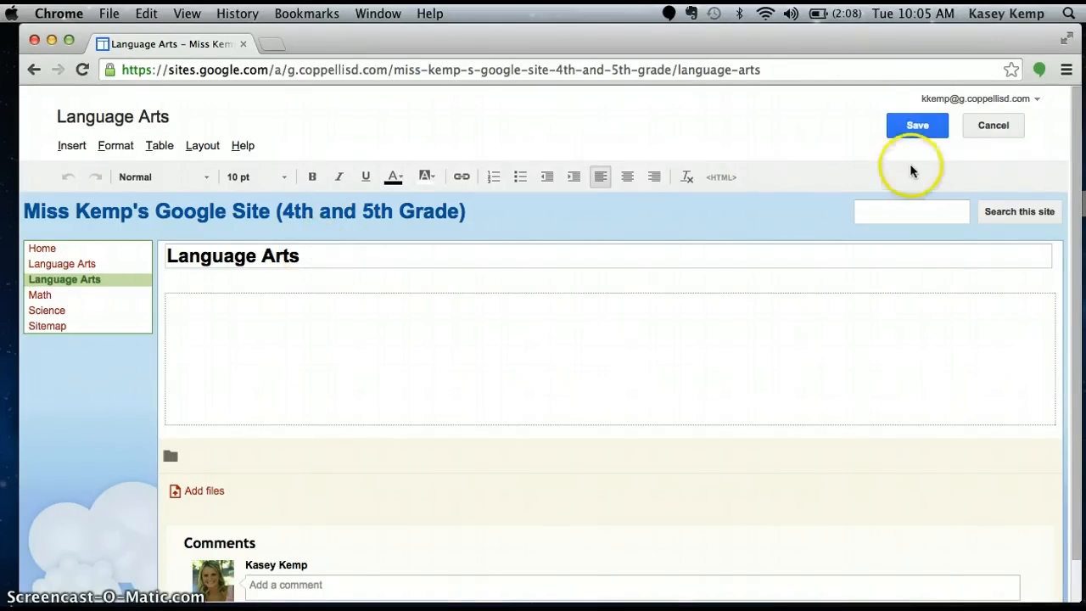
pyautogui.click(917, 132)
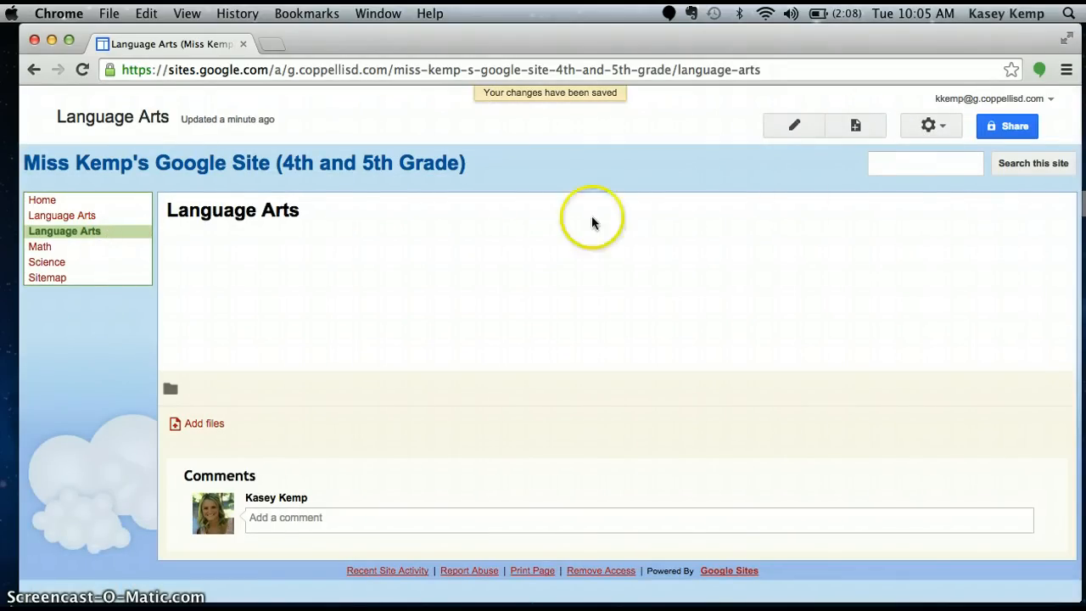
# Delete the duplicate Language Arts page
pyautogui.click(938, 127)
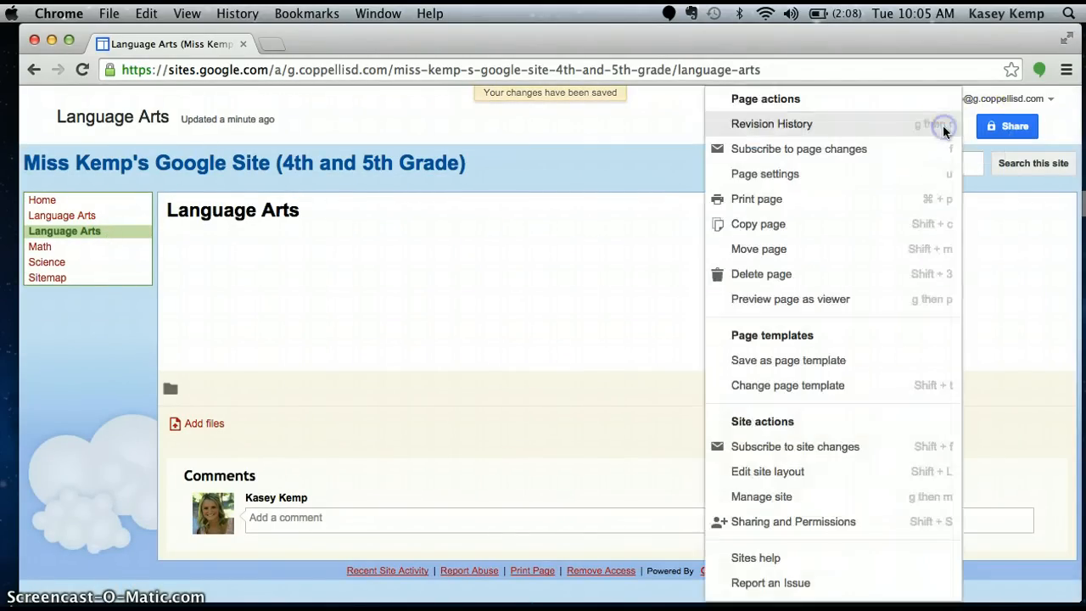
pyautogui.click(846, 274)
pyautogui.click(387, 404)
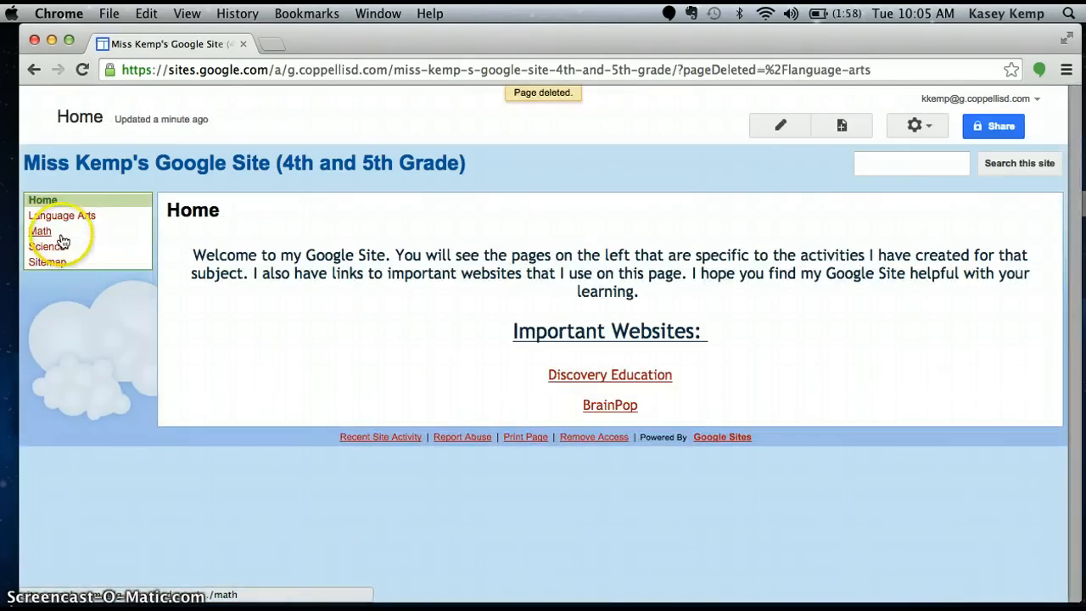
# Create a new top-level page named Writing with the Web Page template and save it
pyautogui.click(832, 123)
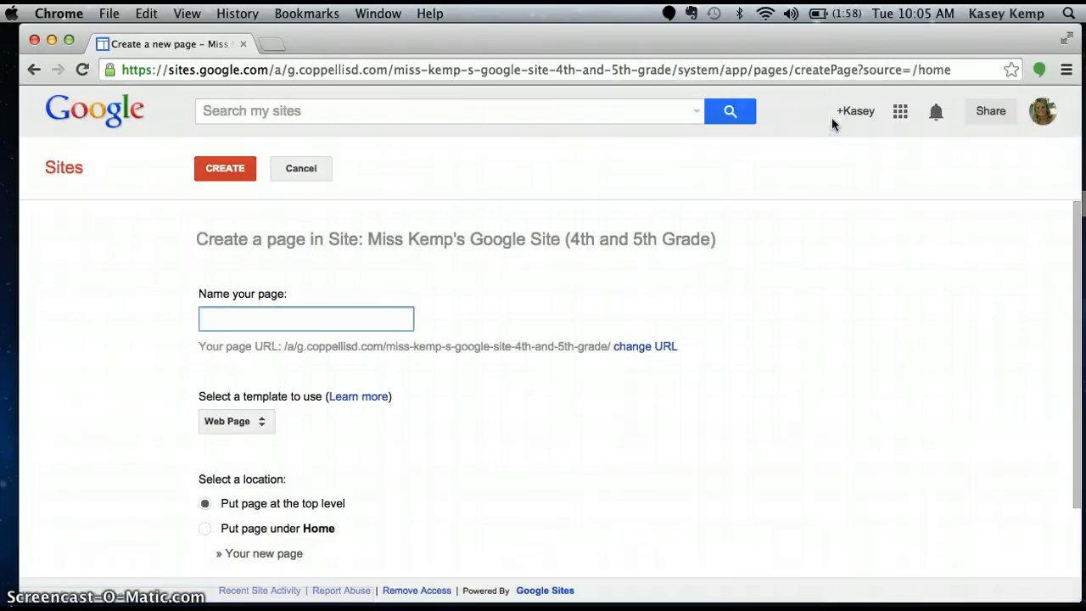
pyautogui.write('Writ')
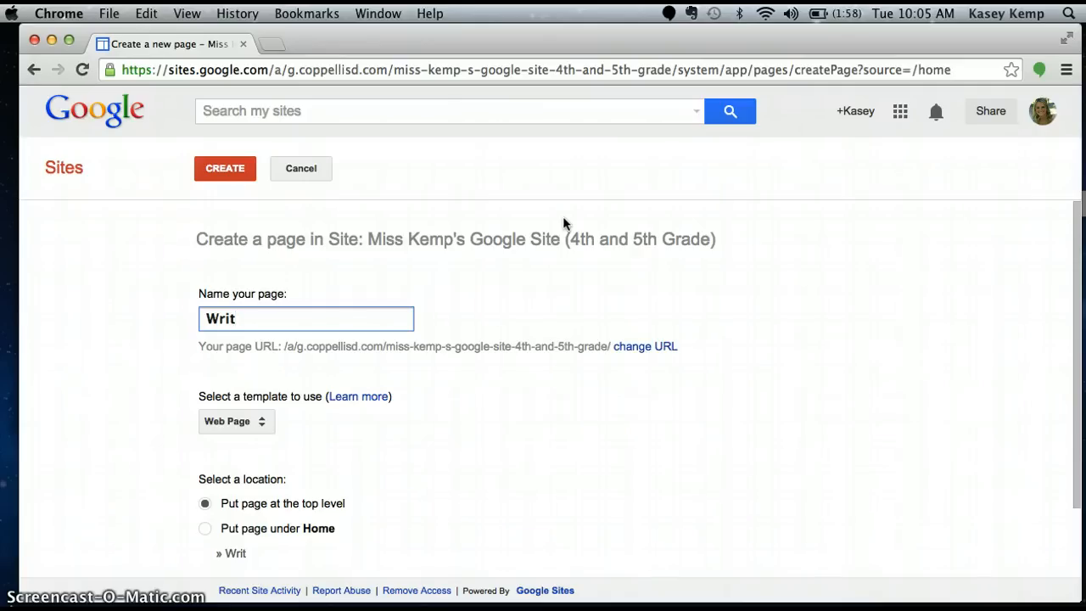
pyautogui.write('ing')
pyautogui.click(225, 168)
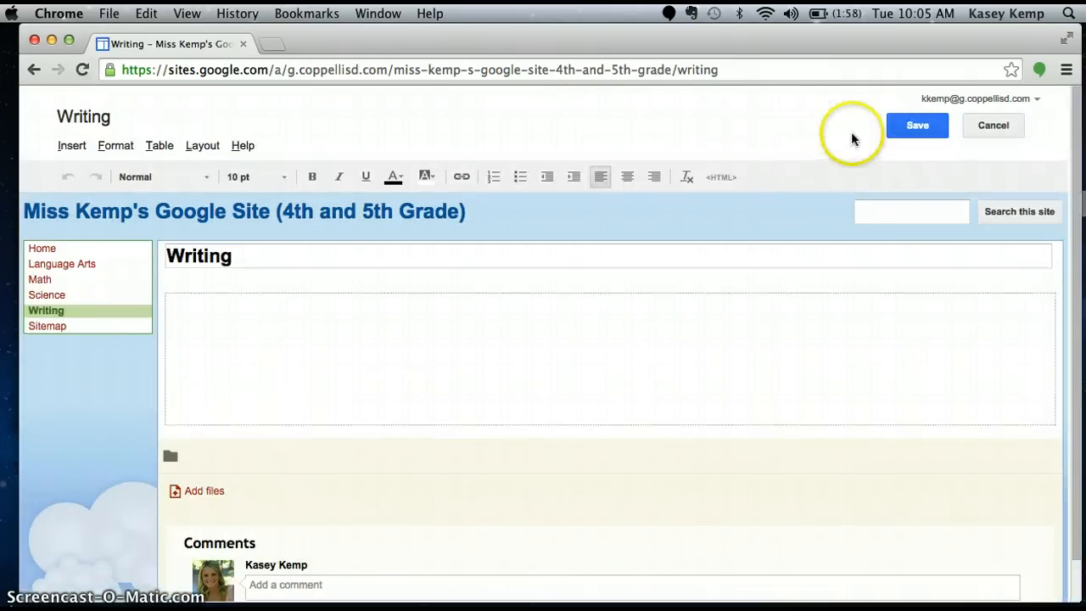
pyautogui.click(902, 134)
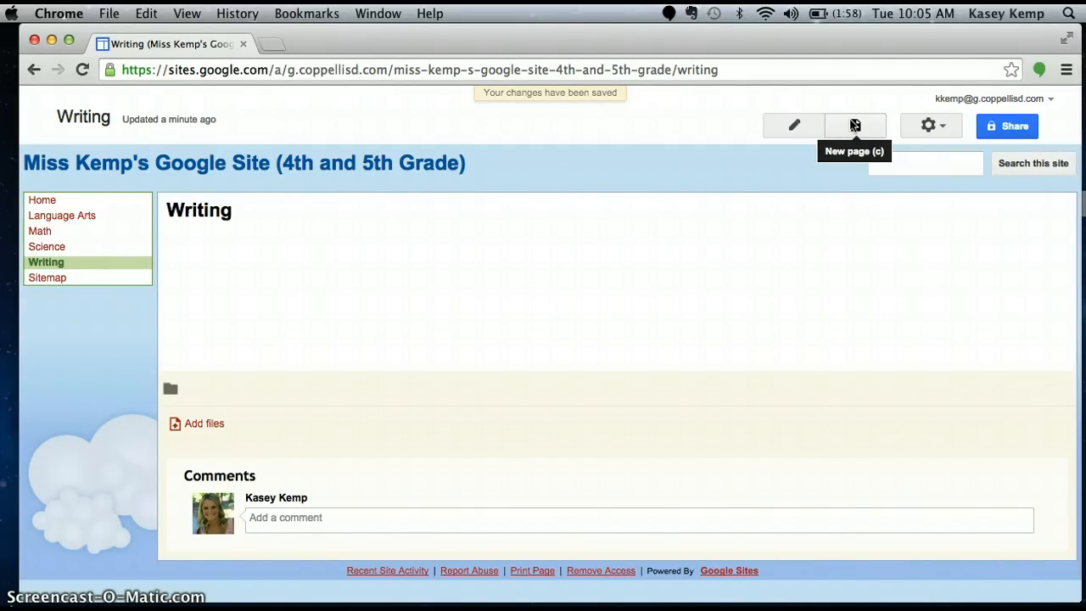
# Create and save a new top-level page named Social Studies, and go back to the Home page
pyautogui.click(854, 124)
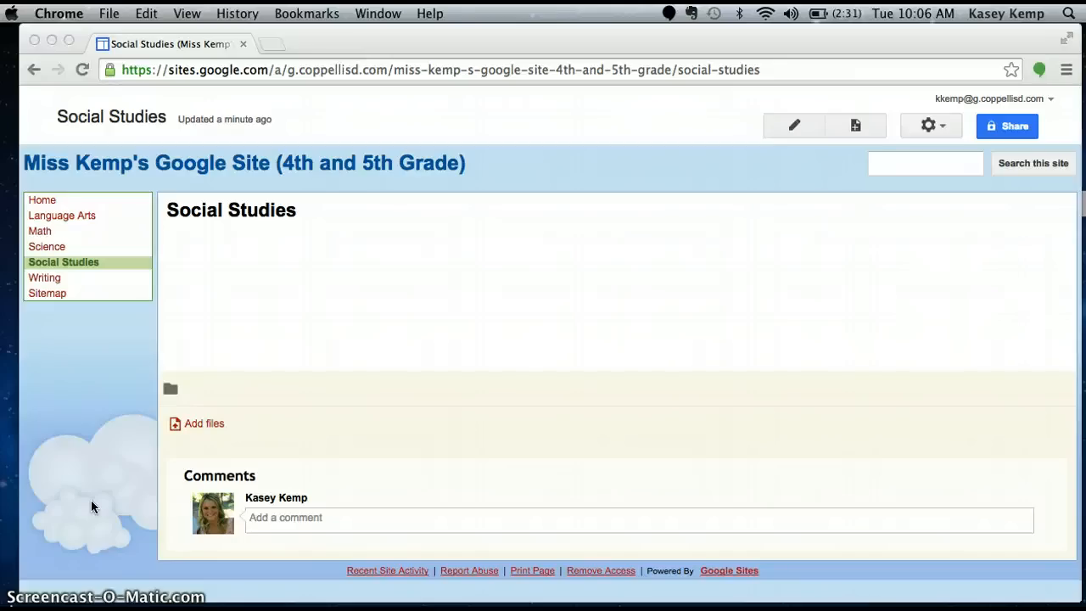
pyautogui.click(41, 200)
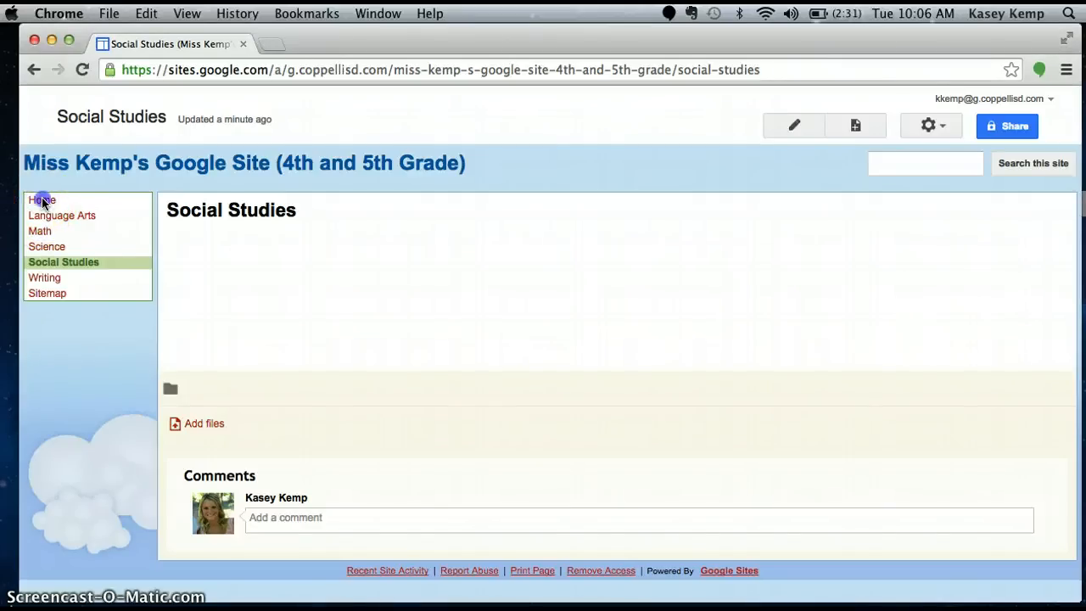